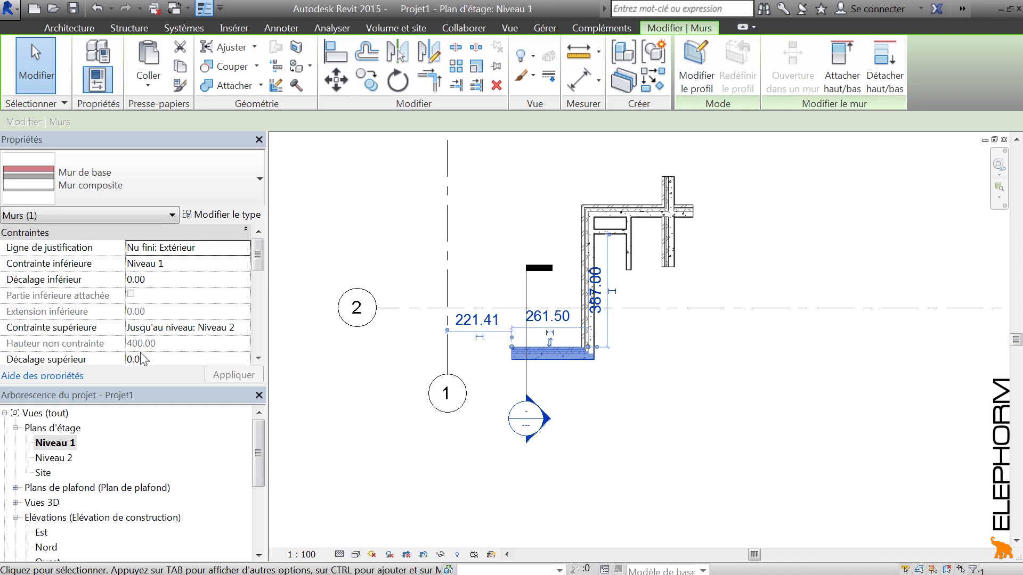
Open the Coupe 1 section from its marker in the Niveau 1 plan and select the Mur composite wall
{"action": "left_click", "coordinate": [578, 438]}
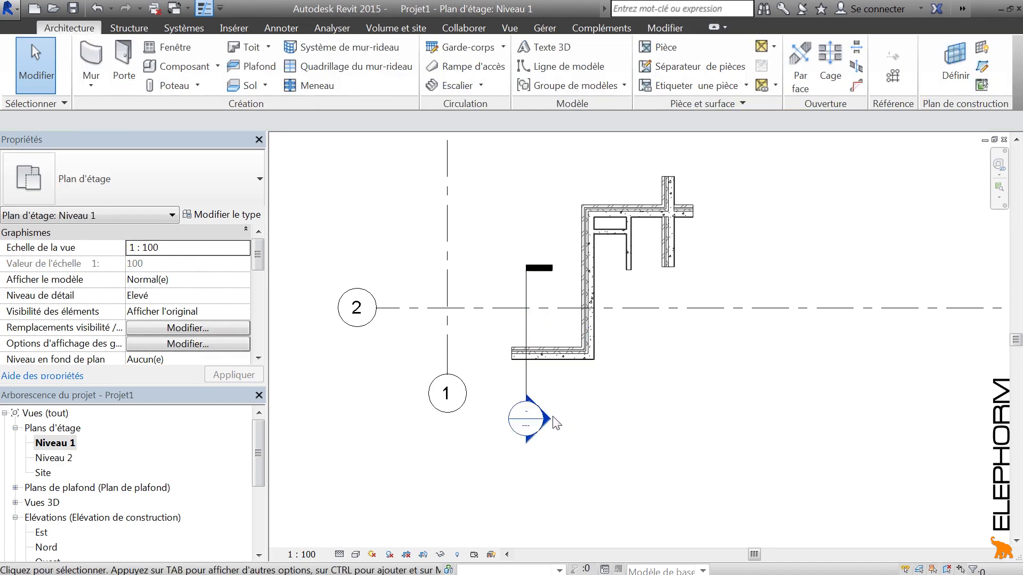
{"action": "double_click", "coordinate": [549, 421]}
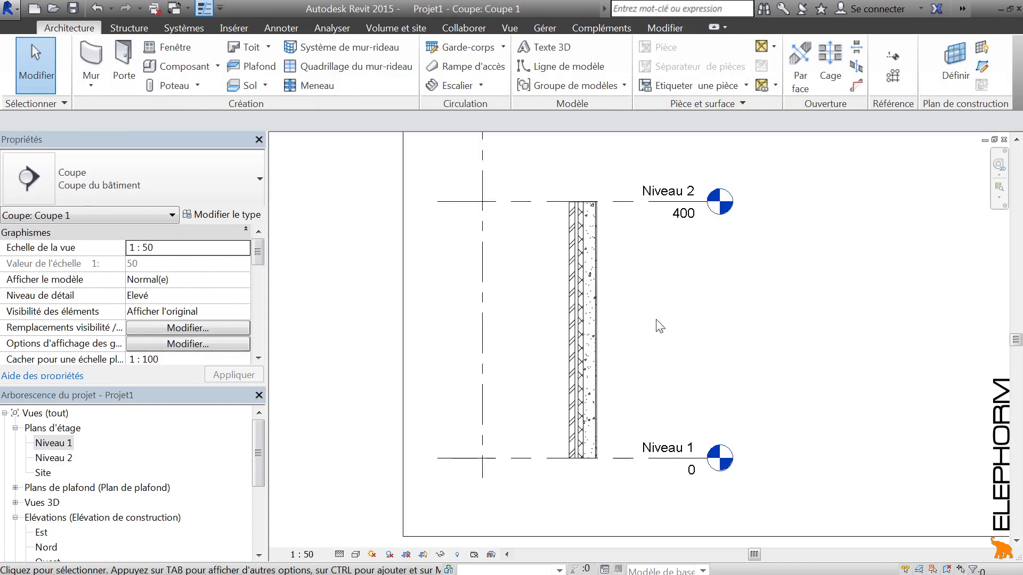
{"action": "left_click", "coordinate": [576, 223]}
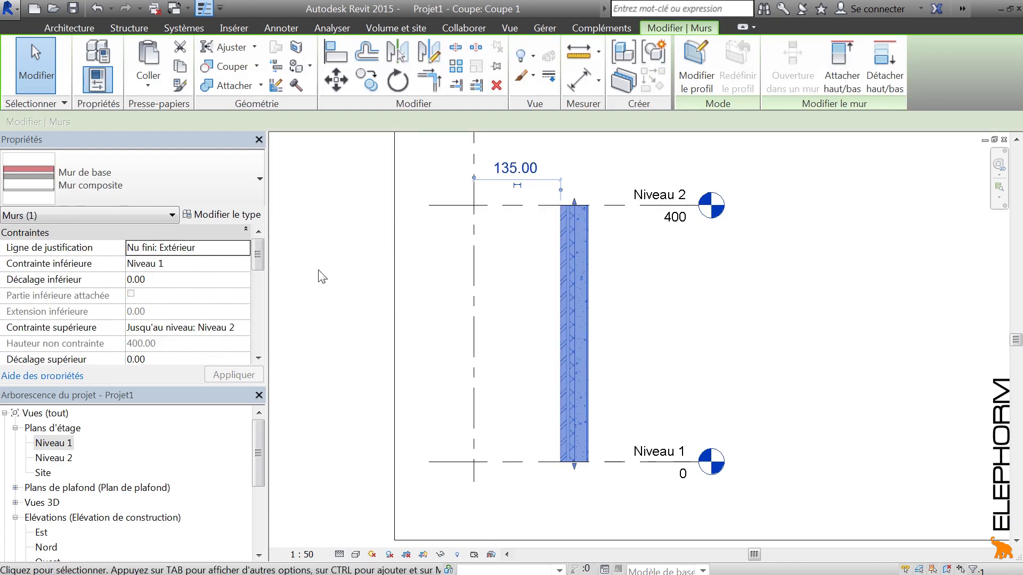
Review the selected wall's base offset and top offset properties without editing them, and clear the selection
{"action": "left_click", "coordinate": [159, 279]}
{"action": "left_click", "coordinate": [163, 359]}
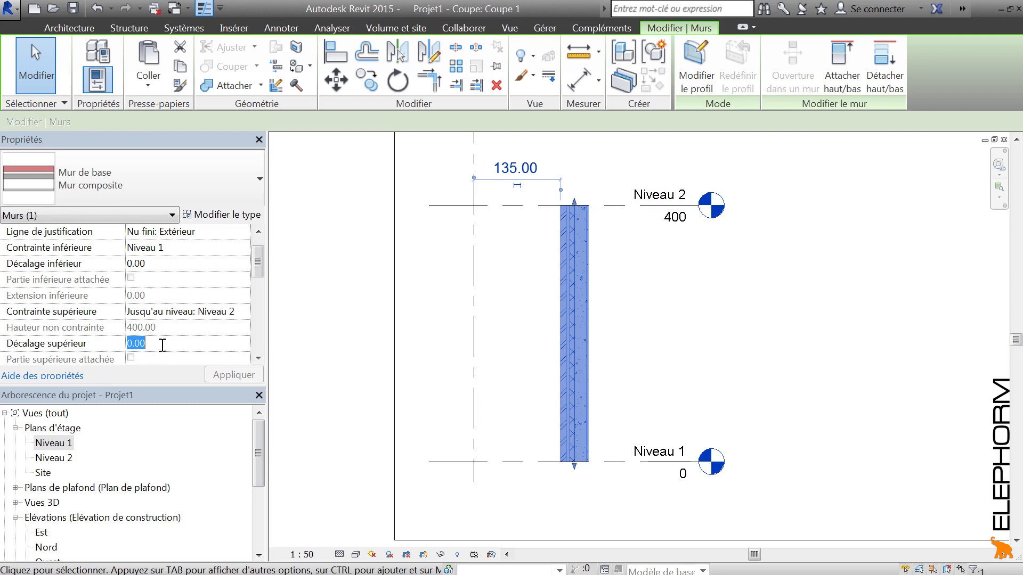
{"action": "middle_click_drag", "start_coordinate": [636, 192], "coordinate": [638, 222]}
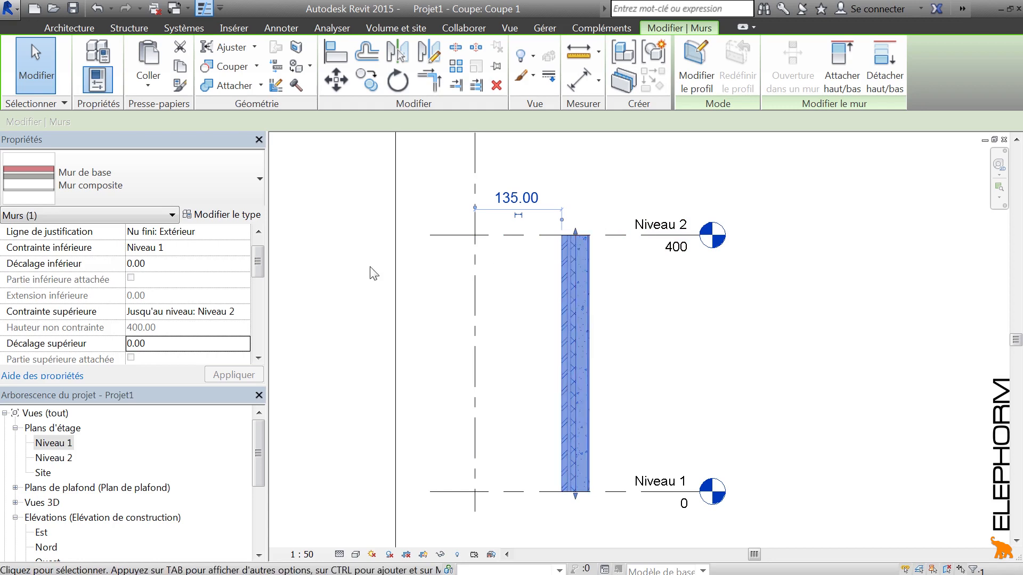
{"action": "left_click", "coordinate": [165, 343]}
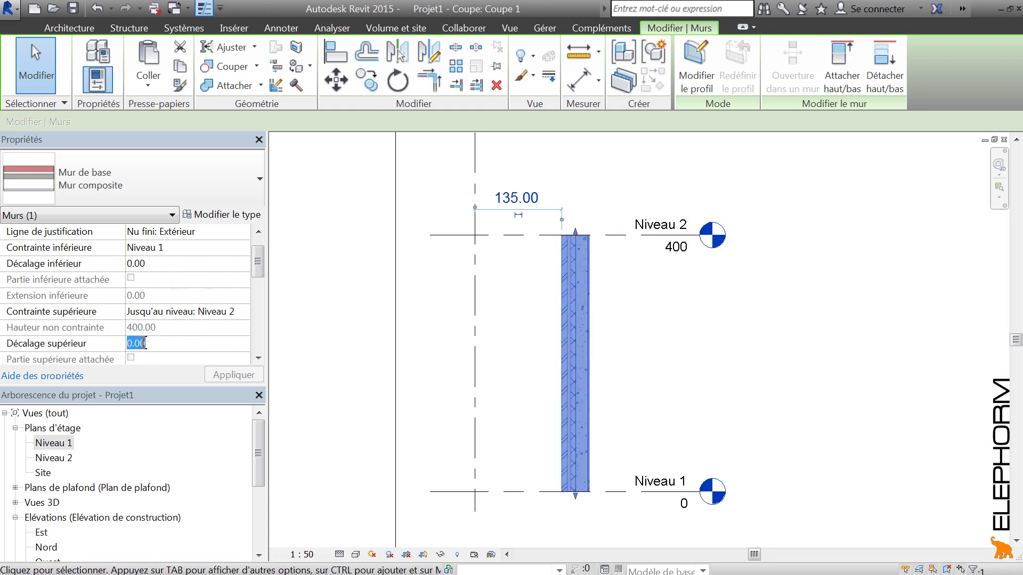
{"action": "left_click", "coordinate": [637, 275]}
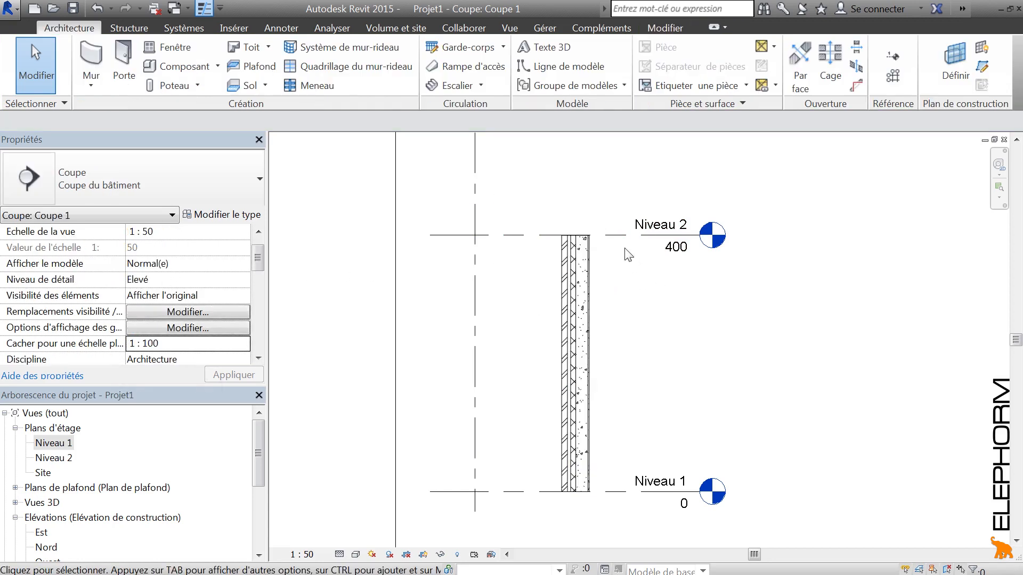
Try raising the Niveau 2 level line to an elevation of about 504, and undo the move
{"action": "left_click", "coordinate": [620, 242]}
{"action": "left_click_drag", "start_coordinate": [615, 233], "coordinate": [617, 168]}
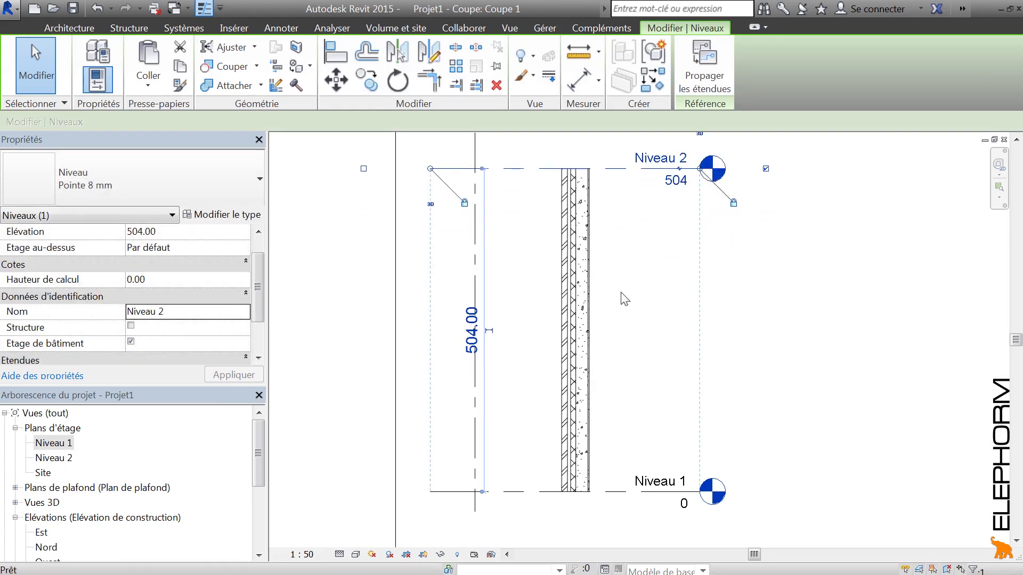
{"action": "key", "text": "ctrl+z"}
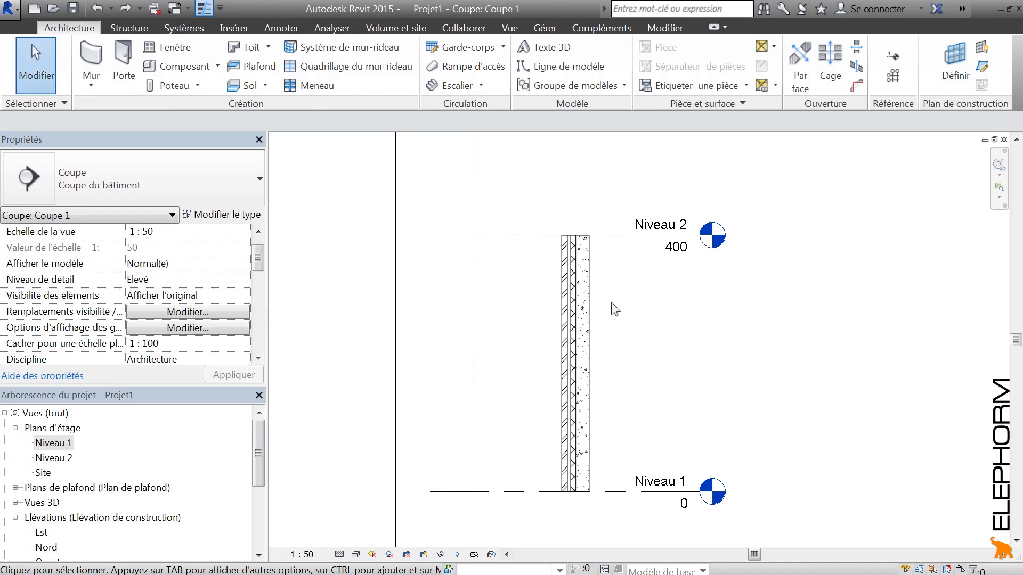
Stretch the wall's top about 92 above Niveau 2 and bring it back down to the level
{"action": "left_click", "coordinate": [586, 278]}
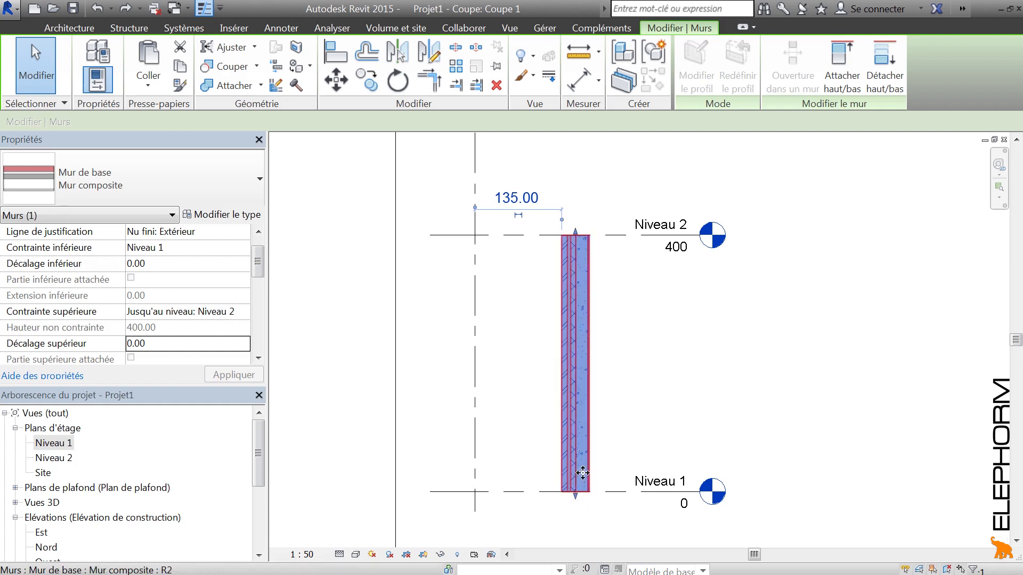
{"action": "left_click_drag", "start_coordinate": [578, 237], "coordinate": [577, 181]}
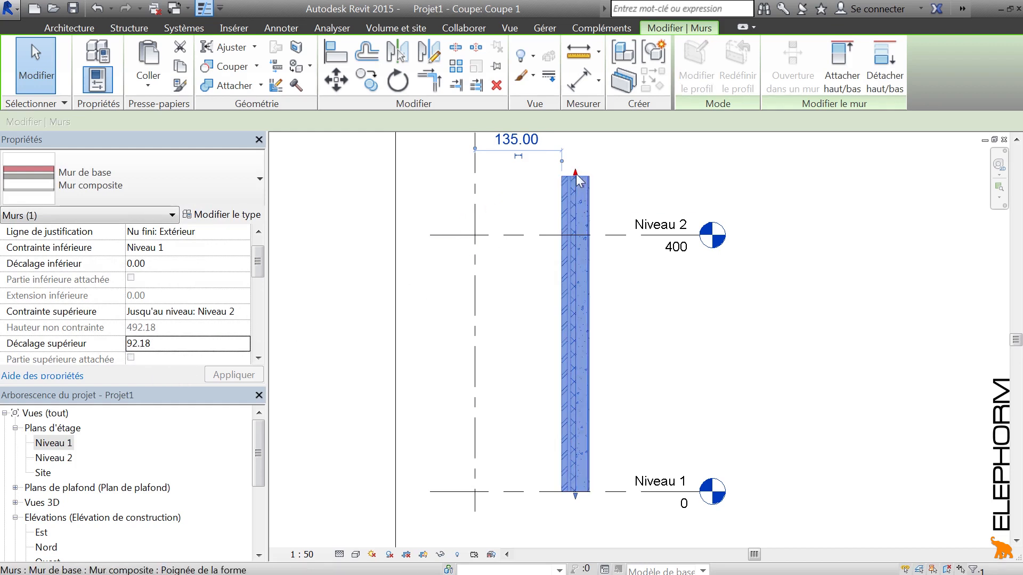
{"action": "left_click_drag", "start_coordinate": [577, 176], "coordinate": [578, 235]}
{"action": "left_click", "coordinate": [628, 281]}
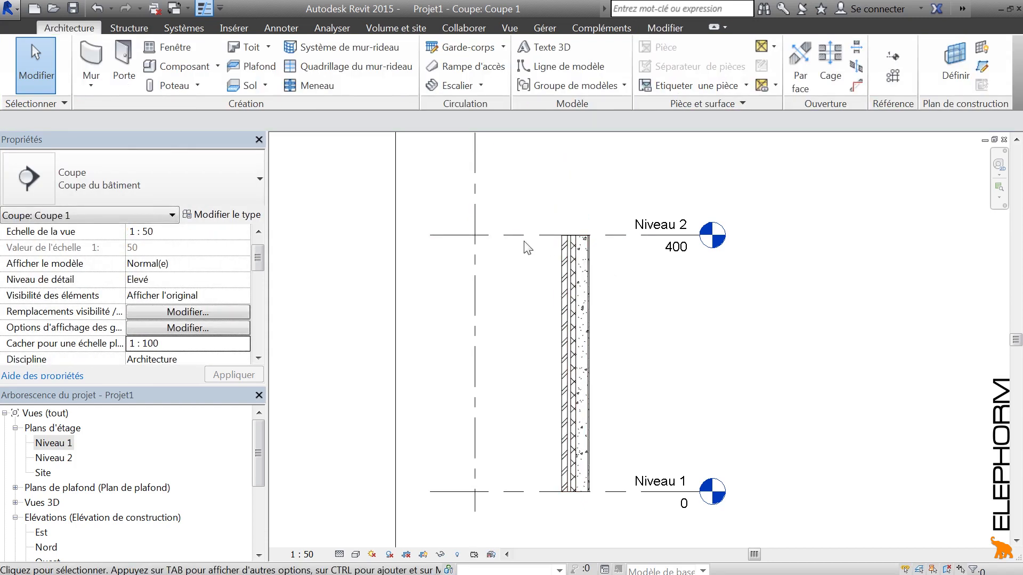
Examine the wall's layers at Niveau 2 up close and its top constraint and extension properties
{"action": "left_click", "coordinate": [567, 256]}
{"action": "scroll", "coordinate": [550, 270], "scroll_direction": "up", "scroll_amount": 4}
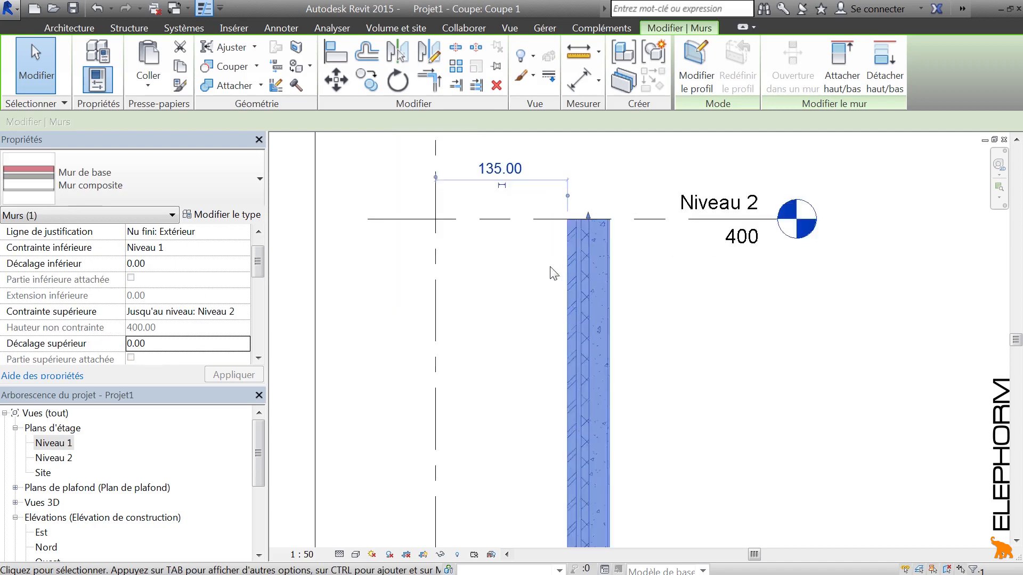
{"action": "scroll", "coordinate": [617, 251], "scroll_direction": "up", "scroll_amount": 1}
{"action": "middle_click_drag", "start_coordinate": [640, 274], "coordinate": [680, 391]}
{"action": "left_click", "coordinate": [724, 339]}
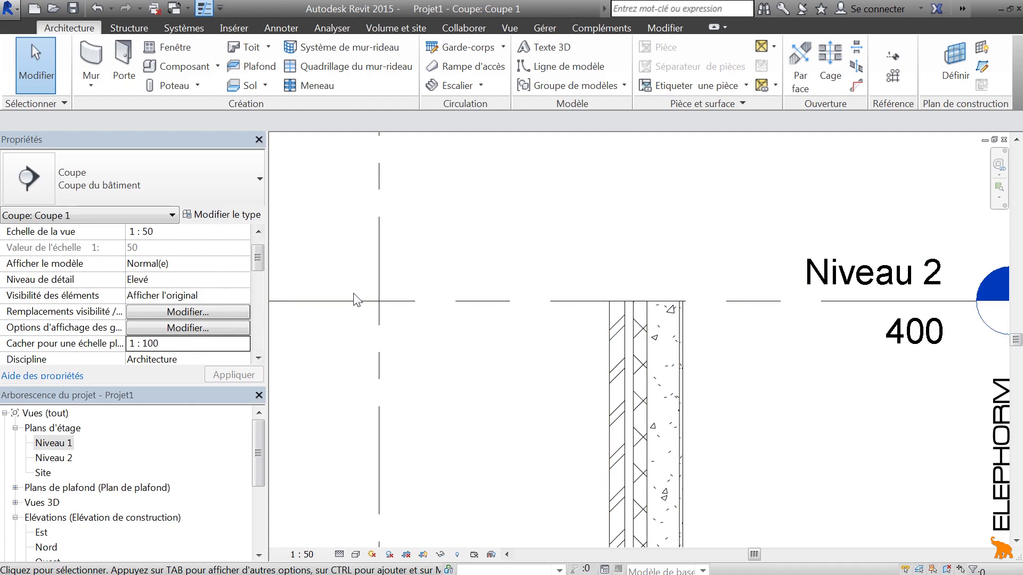
{"action": "left_click", "coordinate": [614, 332]}
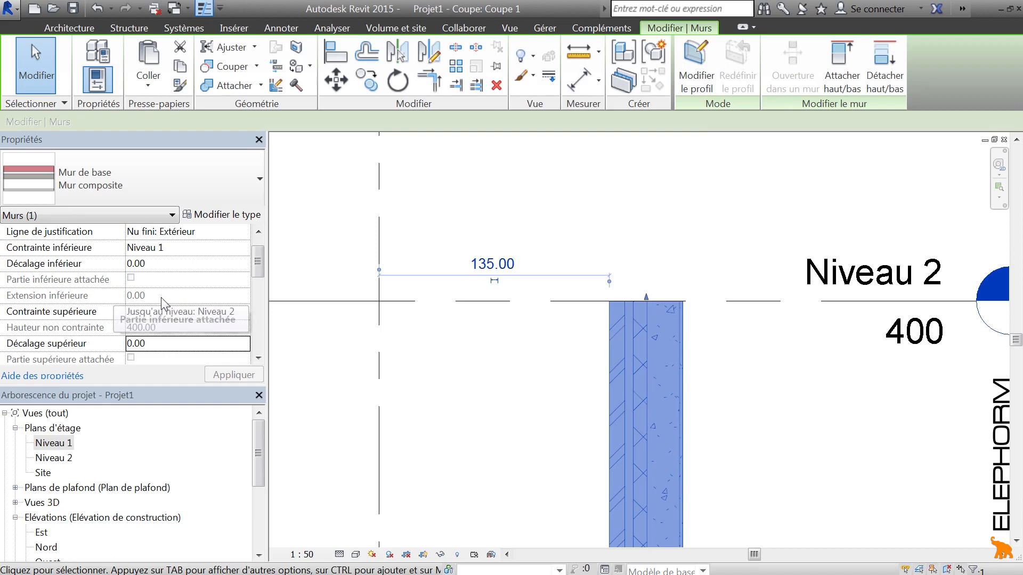
{"action": "scroll", "coordinate": [256, 264], "scroll_direction": "down", "scroll_amount": 2}
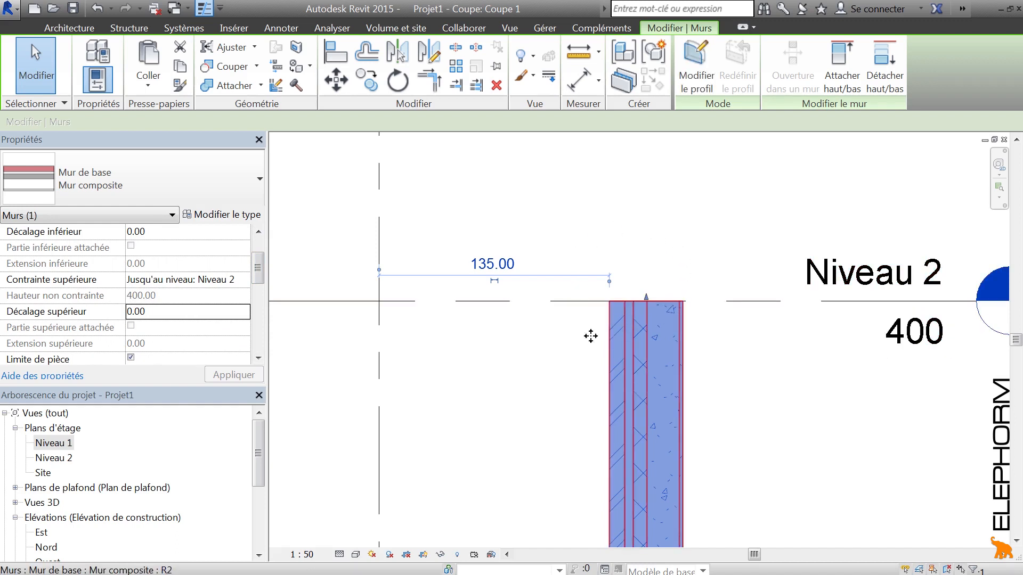
Open the type properties of Mur composite and switch the preview to the section view
{"action": "left_click", "coordinate": [252, 217]}
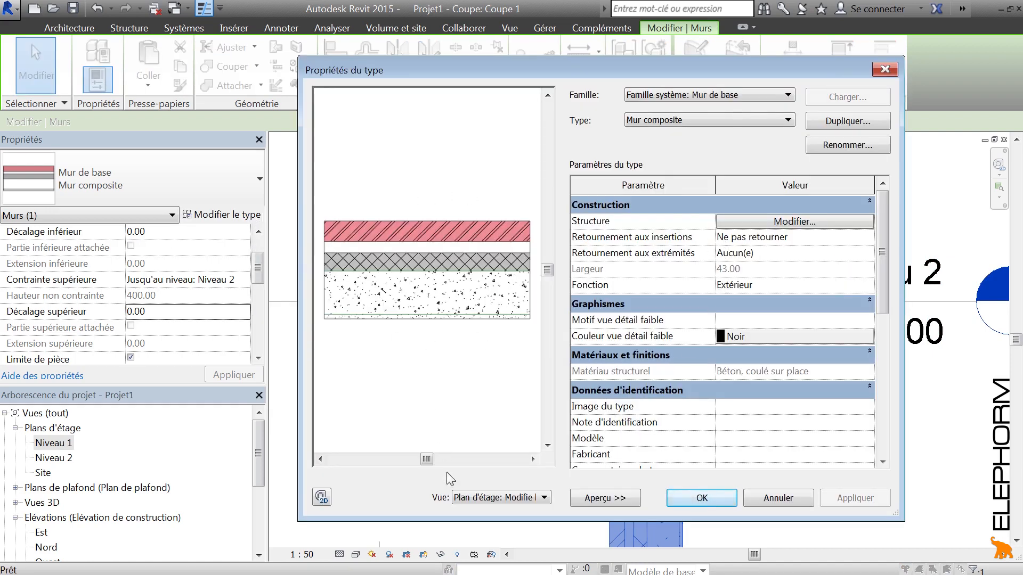
{"action": "left_click", "coordinate": [544, 497]}
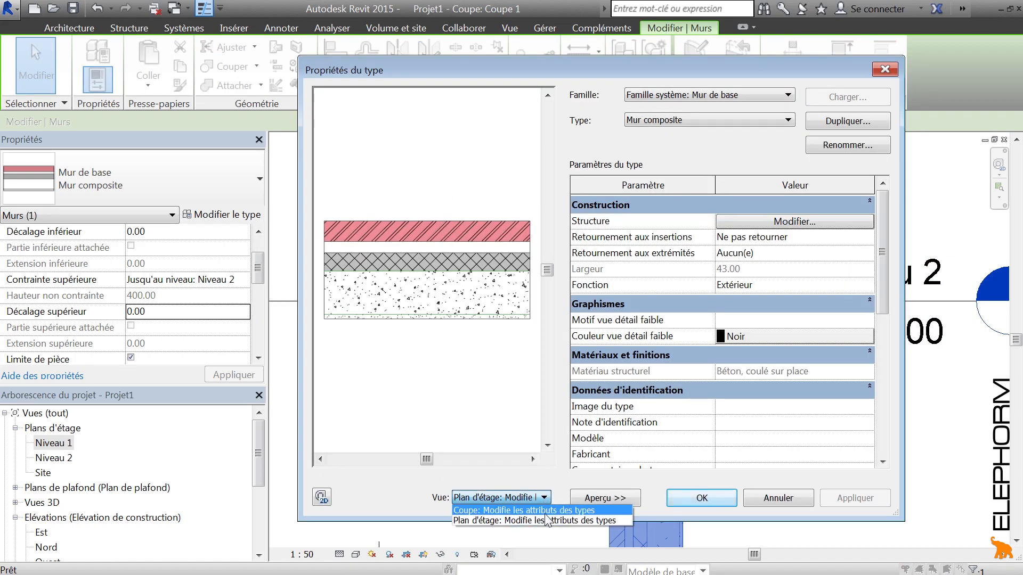
{"action": "left_click", "coordinate": [529, 510]}
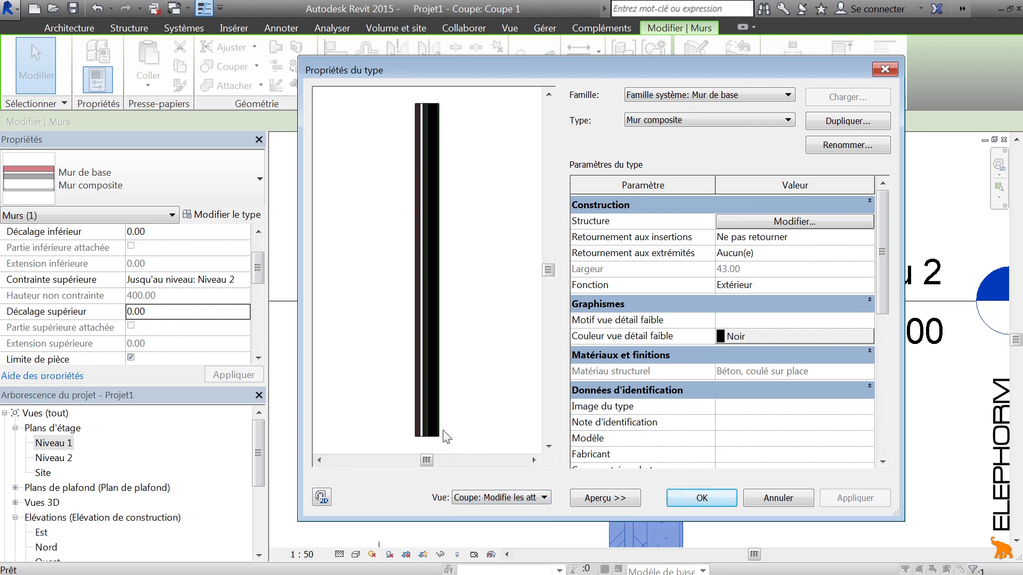
Open the wall type's structure for editing and set the sample height to 100, with the preview enlarged
{"action": "left_click", "coordinate": [735, 224]}
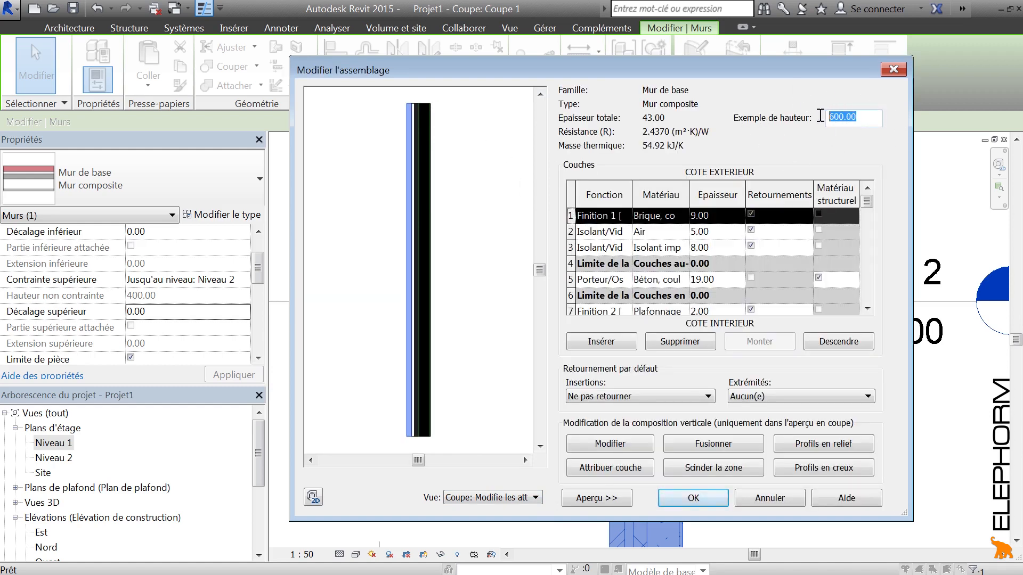
{"action": "type", "text": "1"}
{"action": "key", "text": "Tab"}
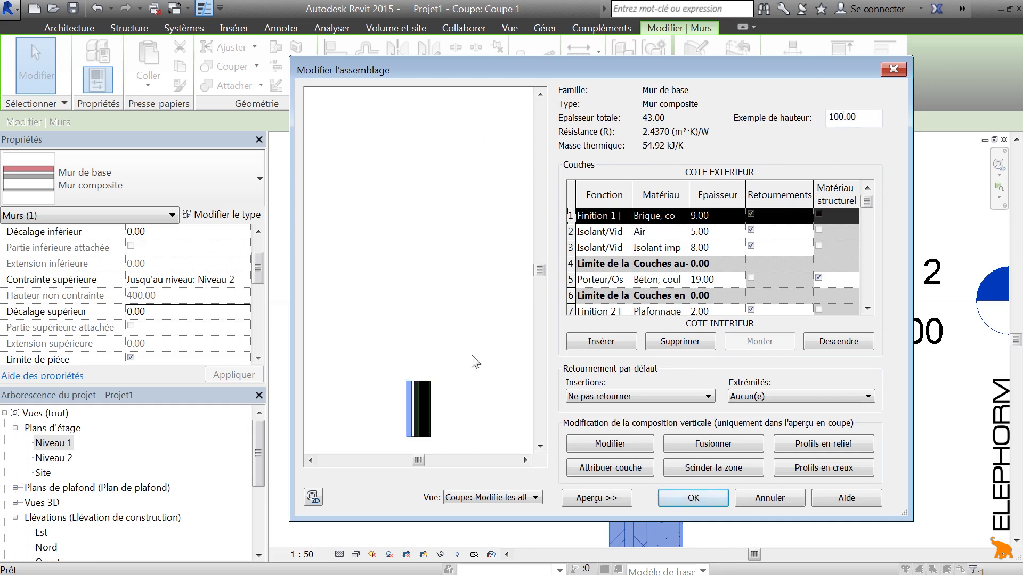
{"action": "scroll", "coordinate": [465, 278], "scroll_direction": "up", "scroll_amount": 4}
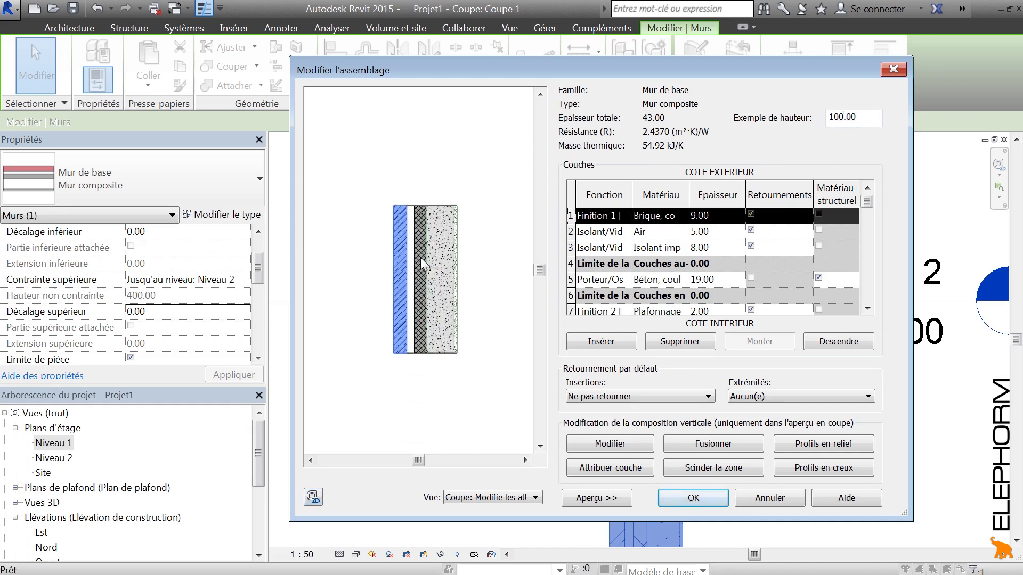
{"action": "scroll", "coordinate": [429, 249], "scroll_direction": "up", "scroll_amount": 2}
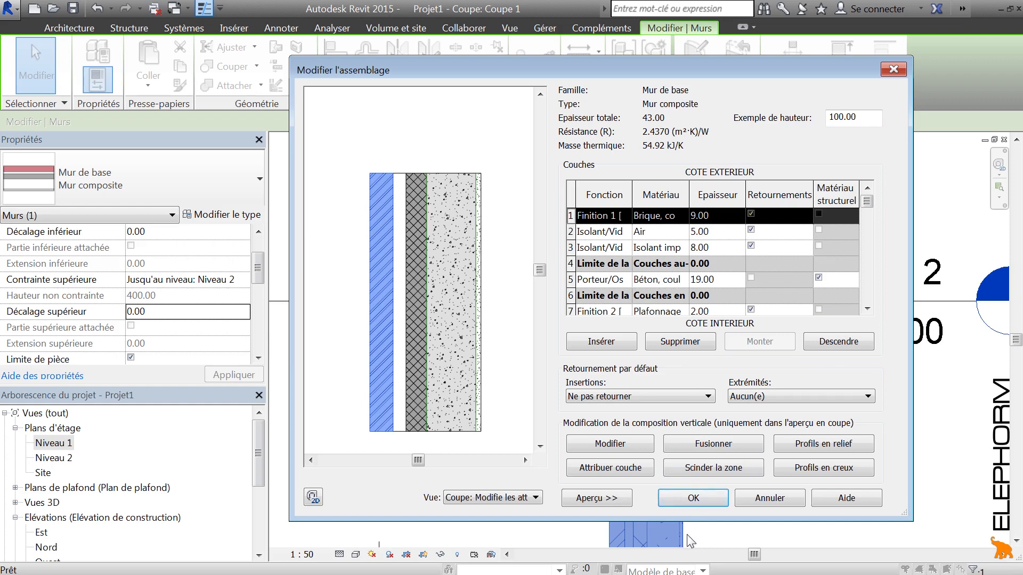
Switch the assembly preview to the floor plan view and return it to the section view
{"action": "middle_click_drag", "start_coordinate": [445, 172], "coordinate": [444, 193]}
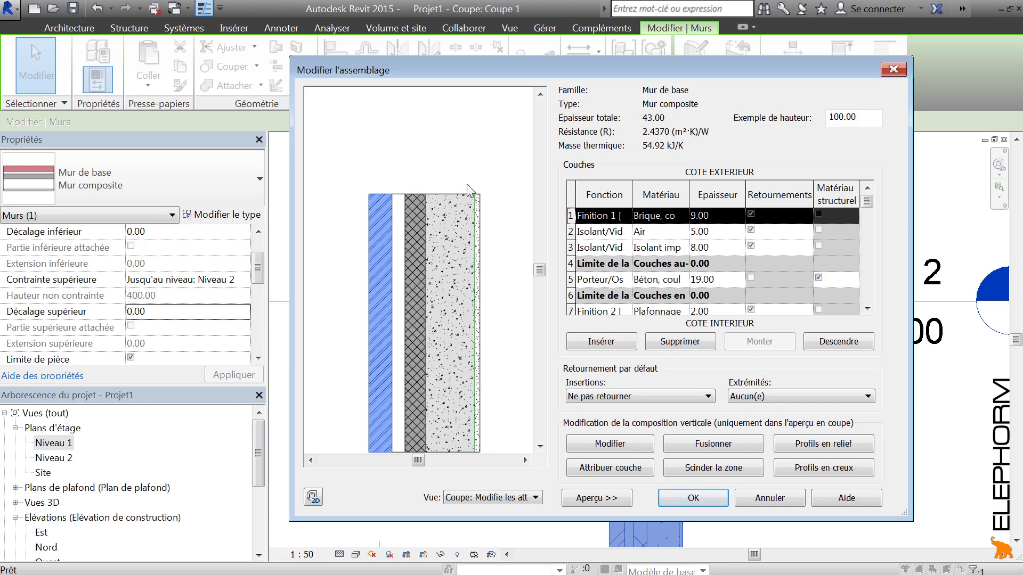
{"action": "scroll", "coordinate": [464, 200], "scroll_direction": "up", "scroll_amount": 2}
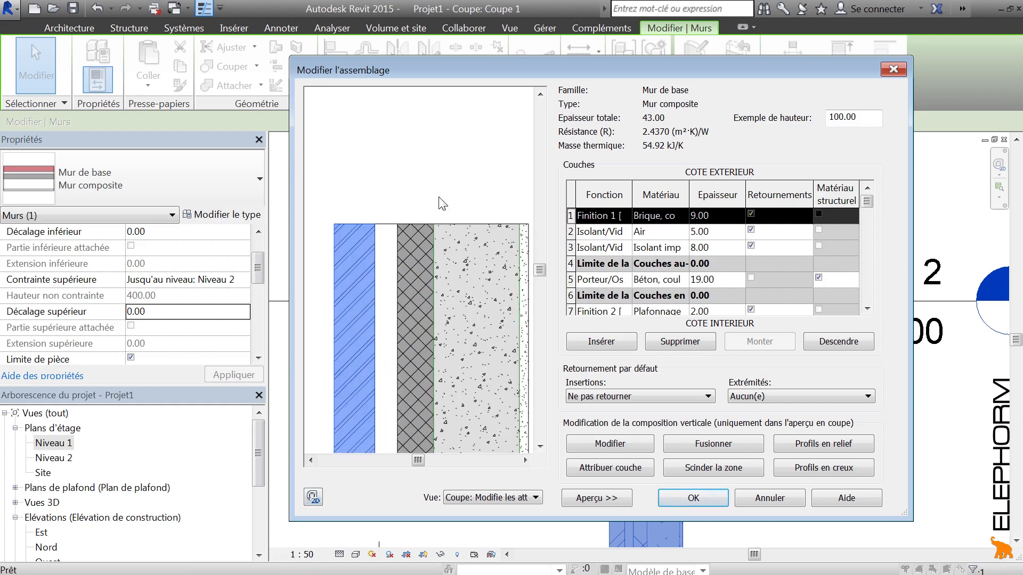
{"action": "scroll", "coordinate": [442, 204], "scroll_direction": "down", "scroll_amount": 2}
{"action": "left_click", "coordinate": [536, 498]}
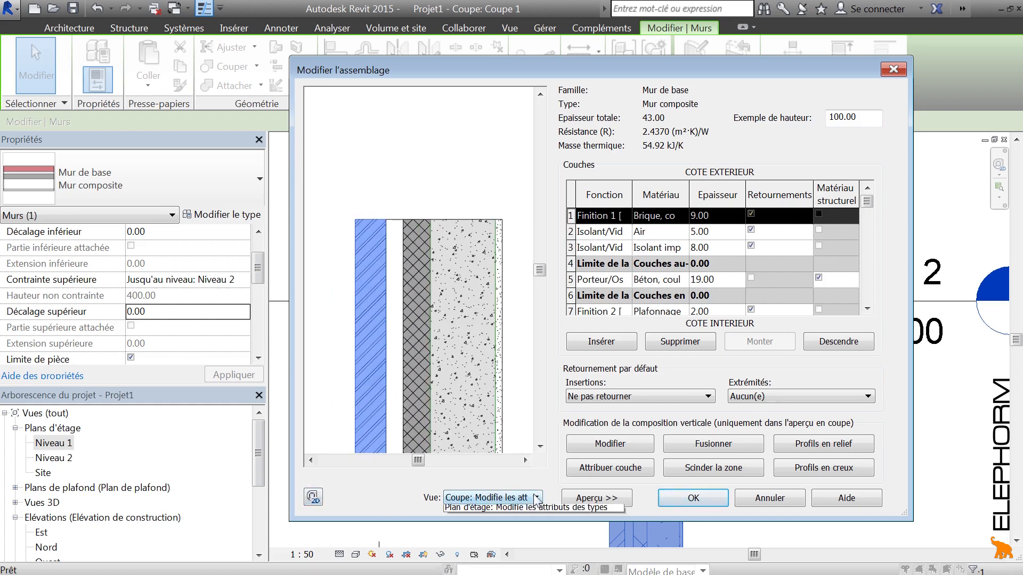
{"action": "left_click", "coordinate": [527, 517]}
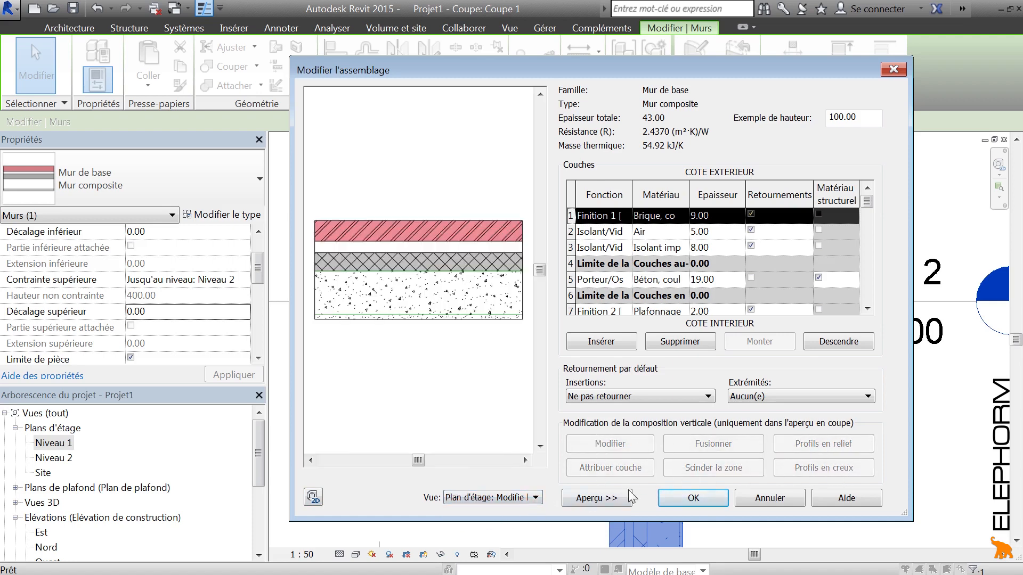
{"action": "left_click", "coordinate": [535, 498]}
{"action": "left_click", "coordinate": [480, 510]}
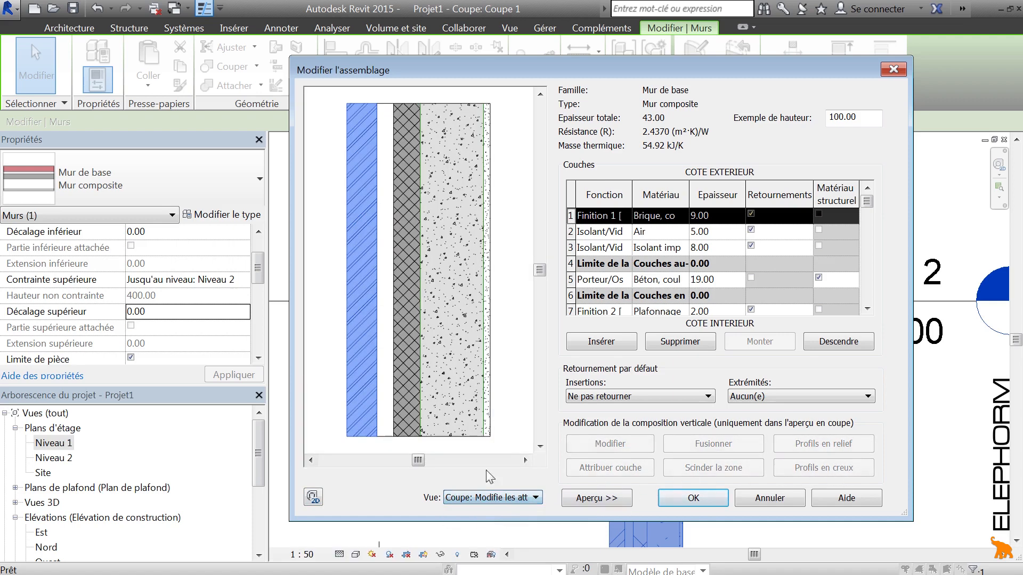
Activate the vertical structure's Modify tool and unlock the top edge of the exterior brick layer
{"action": "middle_click_drag", "start_coordinate": [410, 209], "coordinate": [410, 322]}
{"action": "scroll", "coordinate": [399, 235], "scroll_direction": "up", "scroll_amount": 2}
{"action": "scroll", "coordinate": [403, 234], "scroll_direction": "down", "scroll_amount": 1}
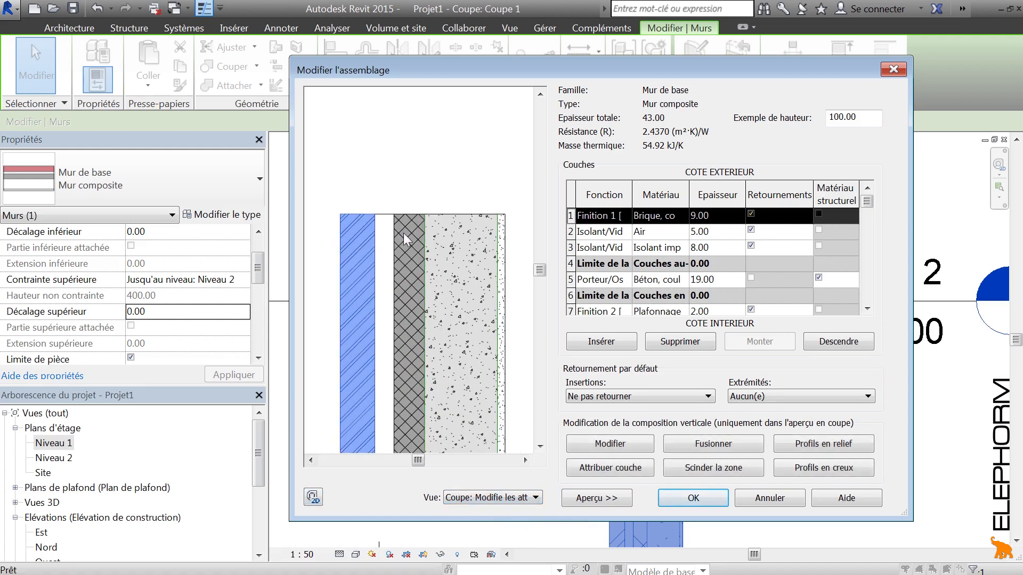
{"action": "left_click", "coordinate": [610, 444]}
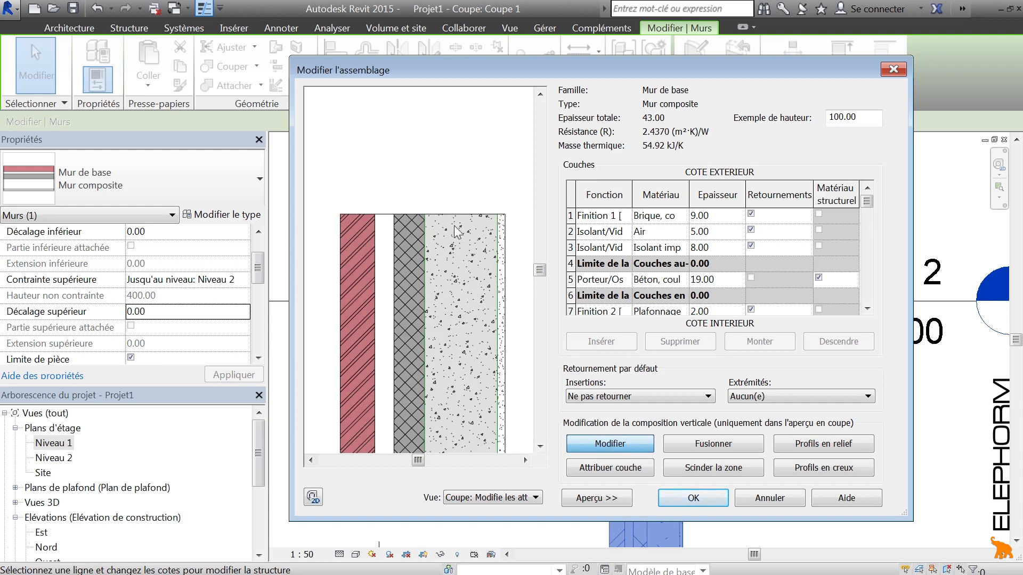
{"action": "left_click", "coordinate": [360, 216]}
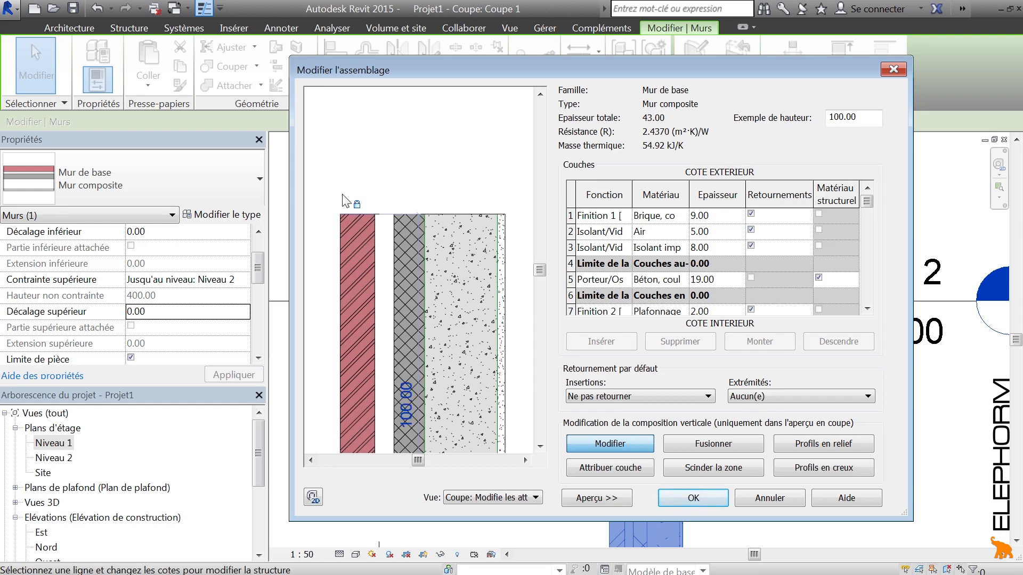
{"action": "left_click", "coordinate": [358, 205]}
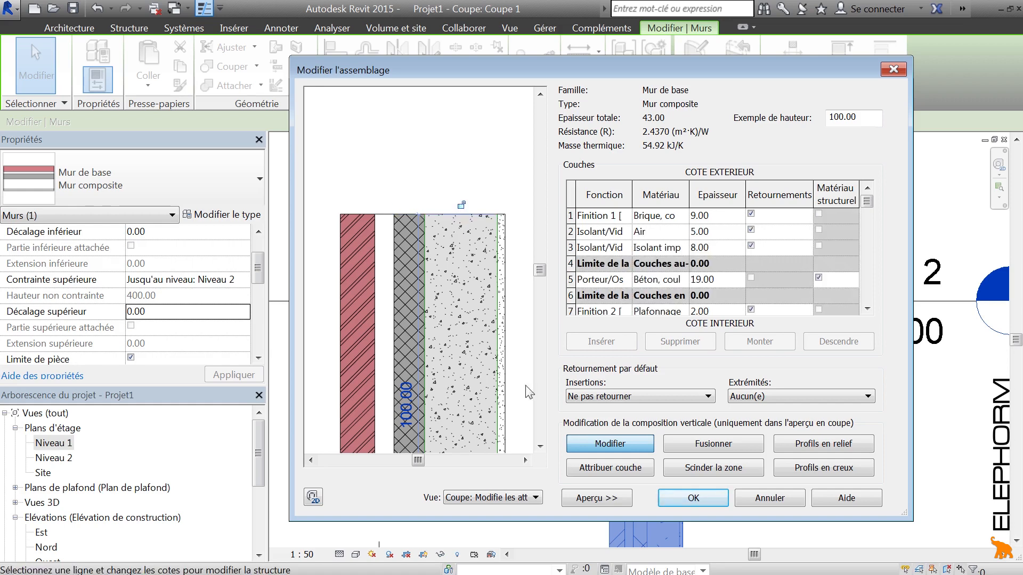
Try to apply the assembly with the concrete layer's top edge unlocked, and return to editing the structure
{"action": "left_click", "coordinate": [693, 497]}
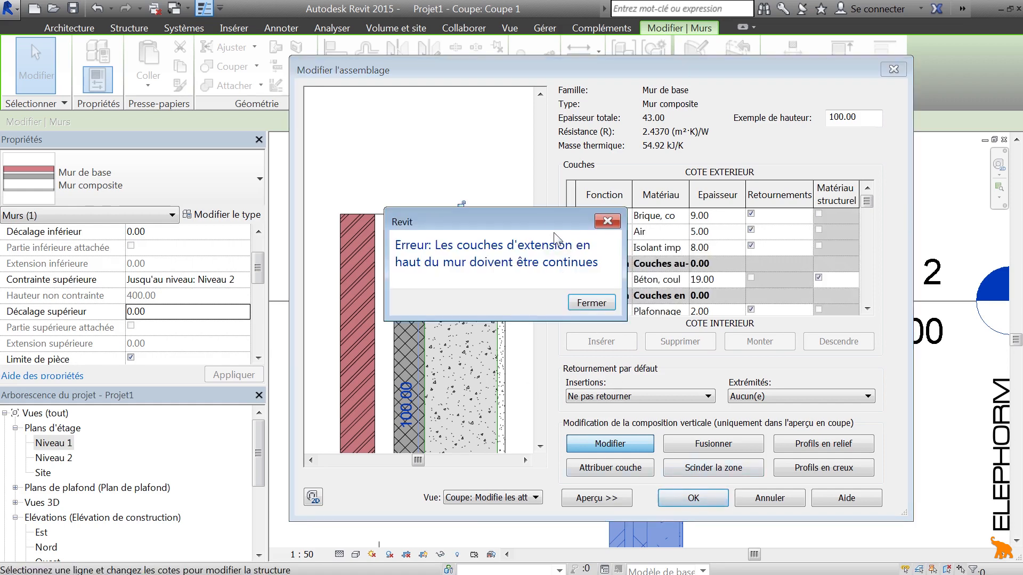
{"action": "left_click_drag", "start_coordinate": [549, 214], "coordinate": [693, 196]}
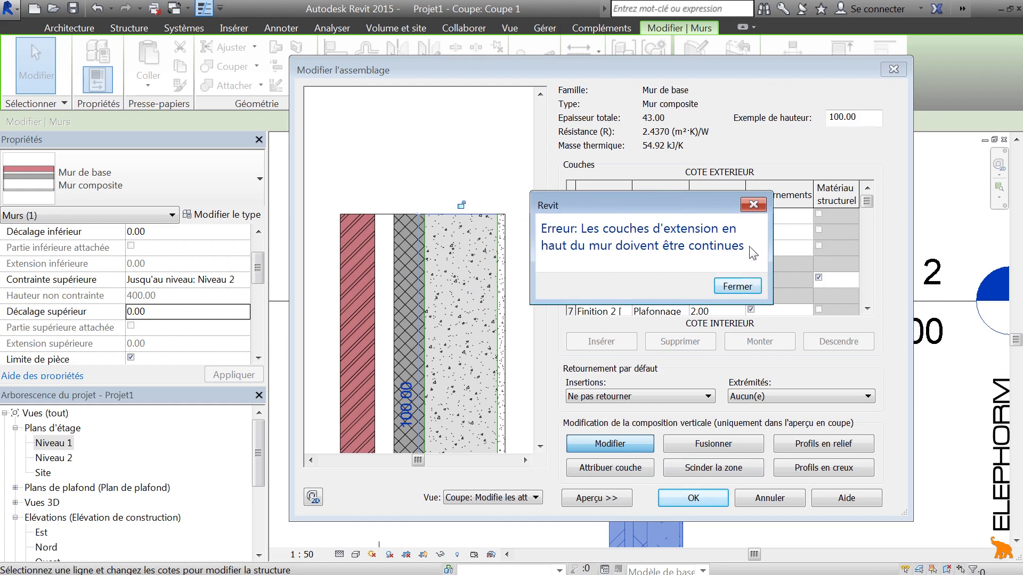
{"action": "left_click", "coordinate": [737, 286]}
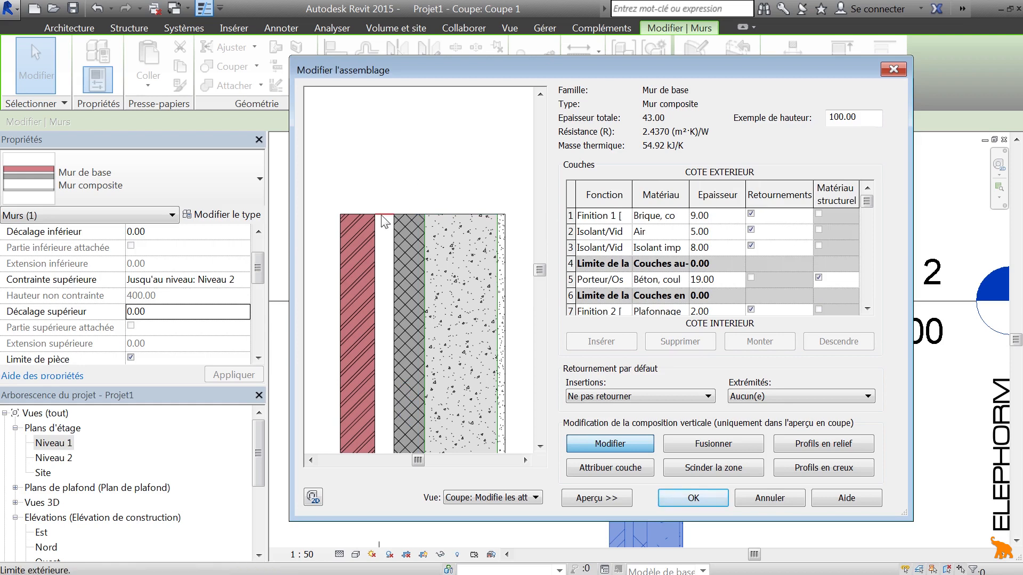
Unlock the bottom edge of the interior finish layer and apply the modified assembly to the wall type
{"action": "left_click", "coordinate": [359, 214]}
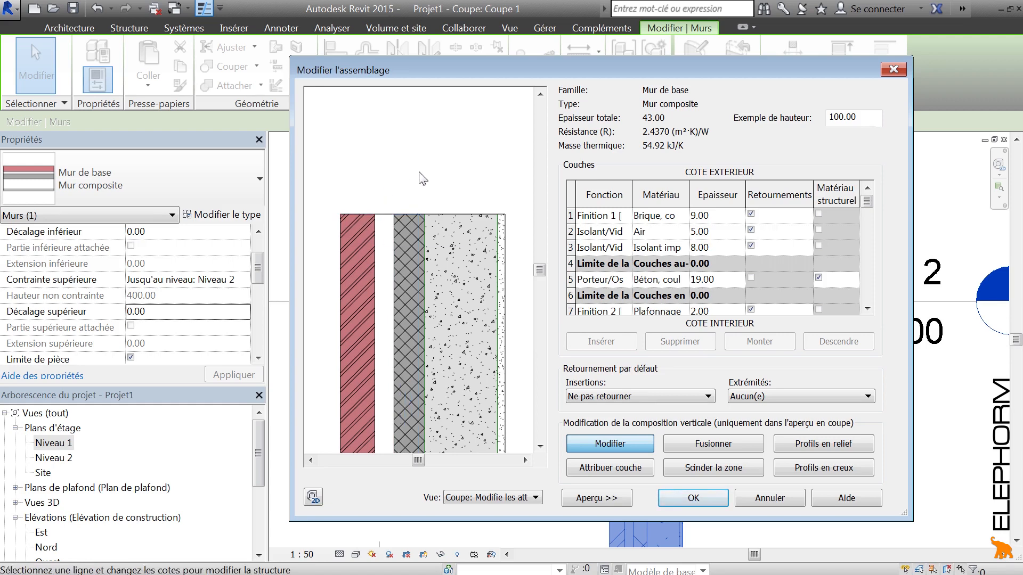
{"action": "scroll", "coordinate": [418, 178], "scroll_direction": "down", "scroll_amount": 3}
{"action": "scroll", "coordinate": [432, 403], "scroll_direction": "up", "scroll_amount": 6}
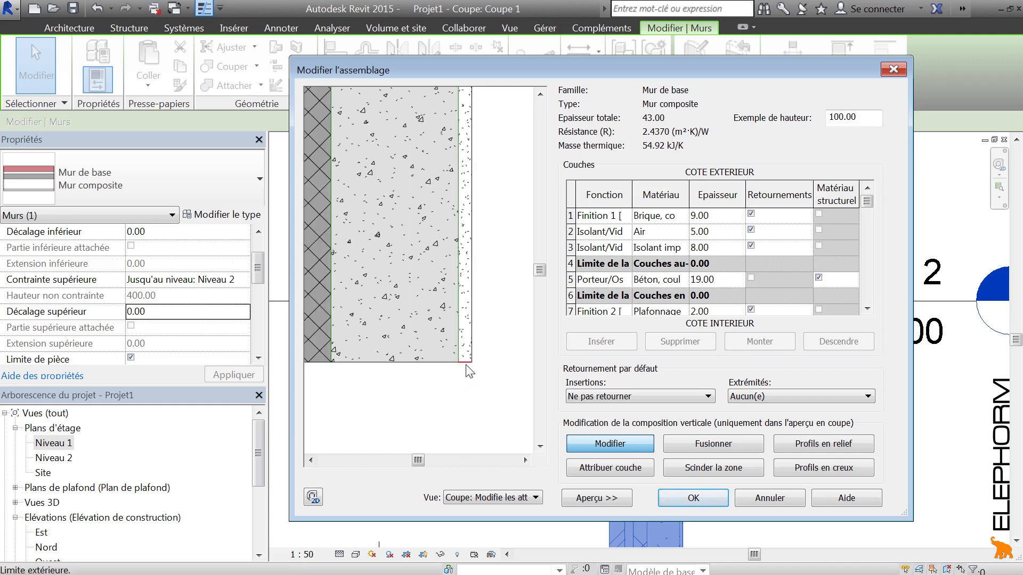
{"action": "left_click", "coordinate": [466, 367]}
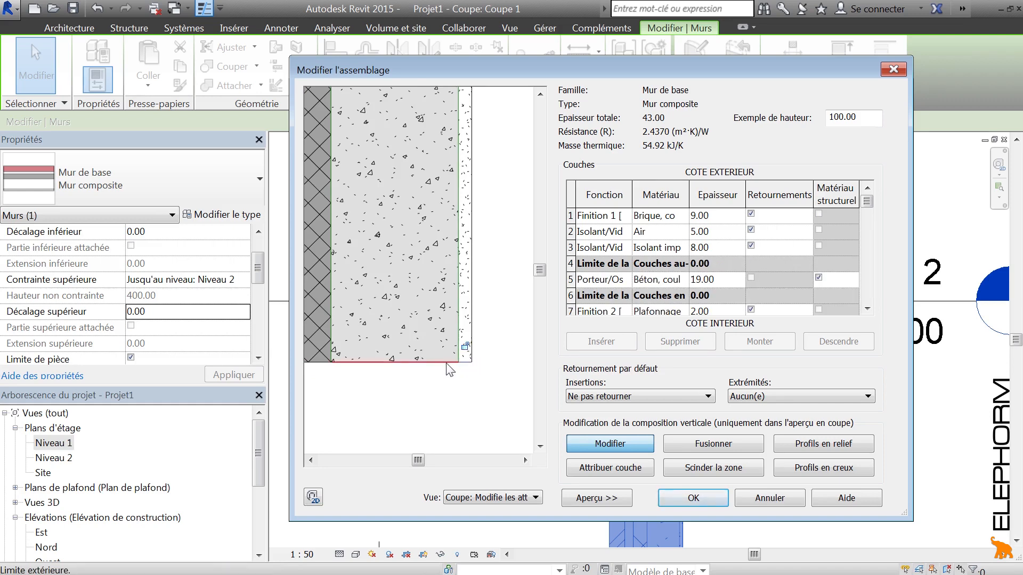
{"action": "scroll", "coordinate": [476, 371], "scroll_direction": "down", "scroll_amount": 3}
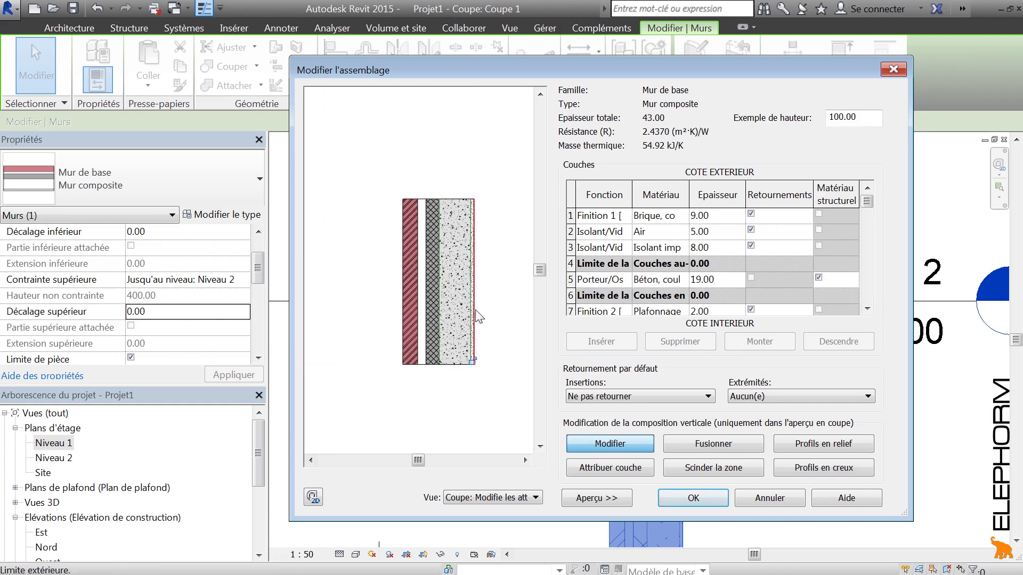
{"action": "left_click", "coordinate": [708, 502]}
{"action": "left_click", "coordinate": [702, 498]}
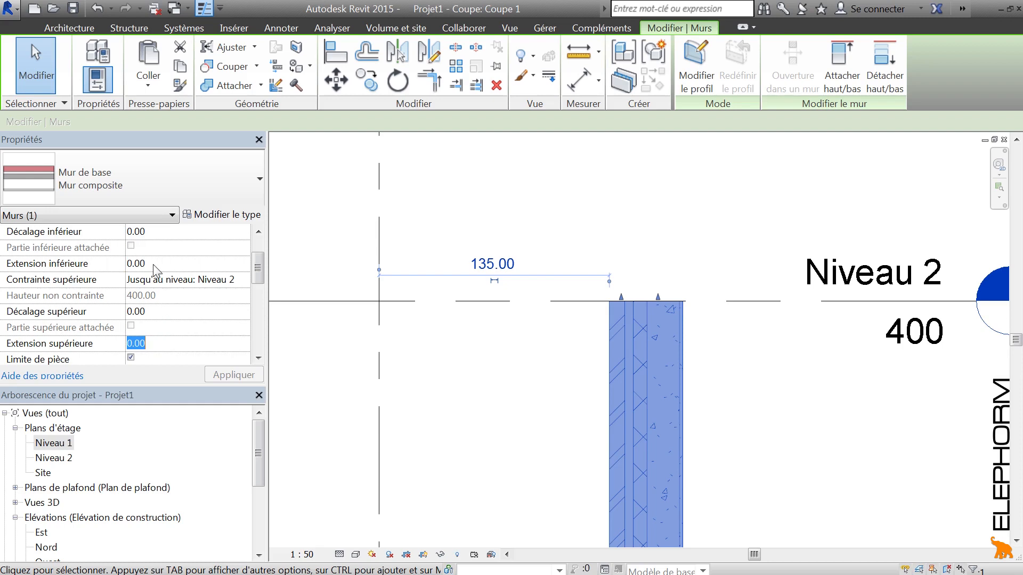
Select the wall in the section and raise its unlocked interior finish layer at the base by about 33.70
{"action": "left_click", "coordinate": [594, 245]}
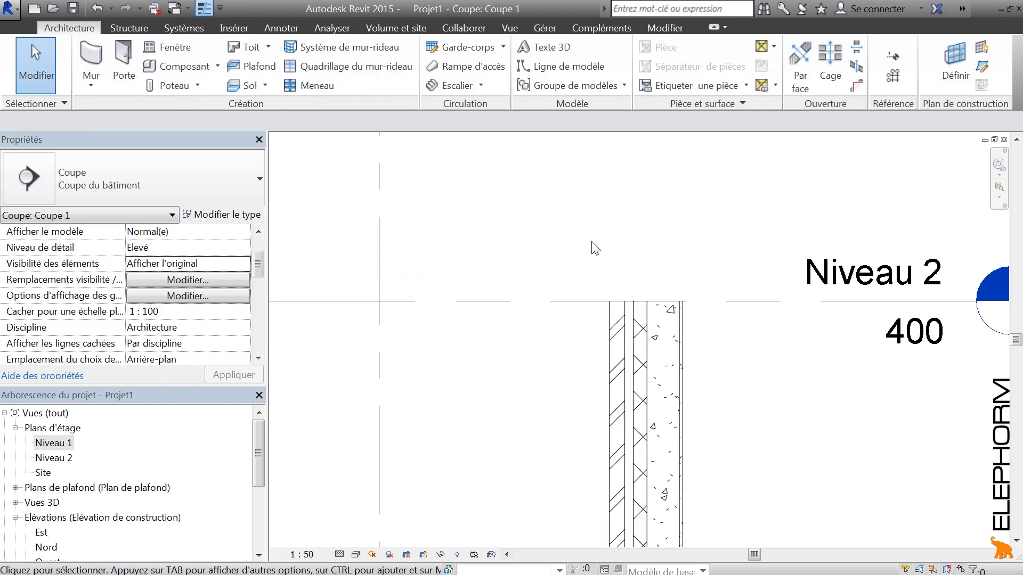
{"action": "left_click", "coordinate": [644, 317]}
{"action": "scroll", "coordinate": [643, 317], "scroll_direction": "up", "scroll_amount": 4}
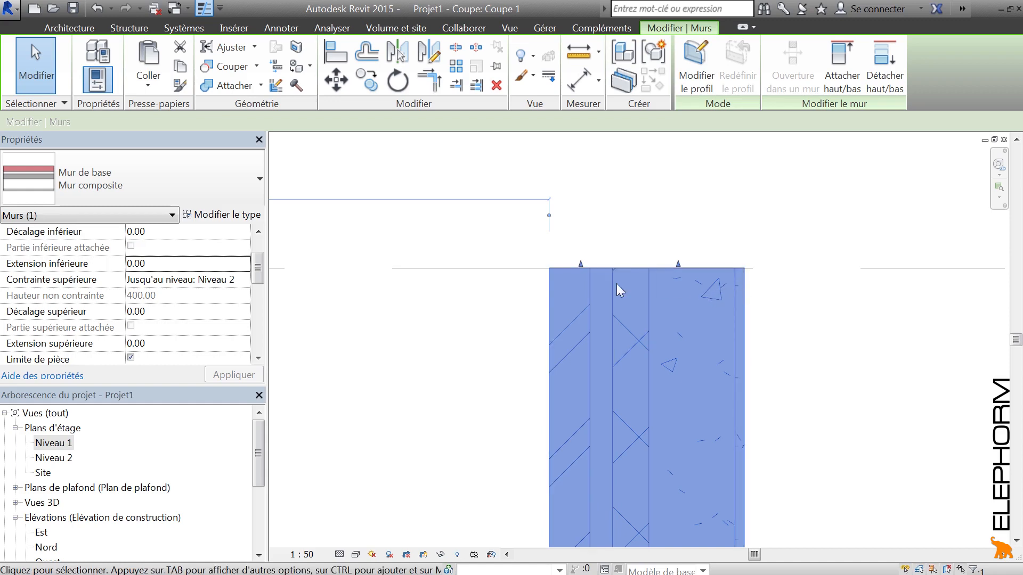
{"action": "left_click", "coordinate": [619, 213]}
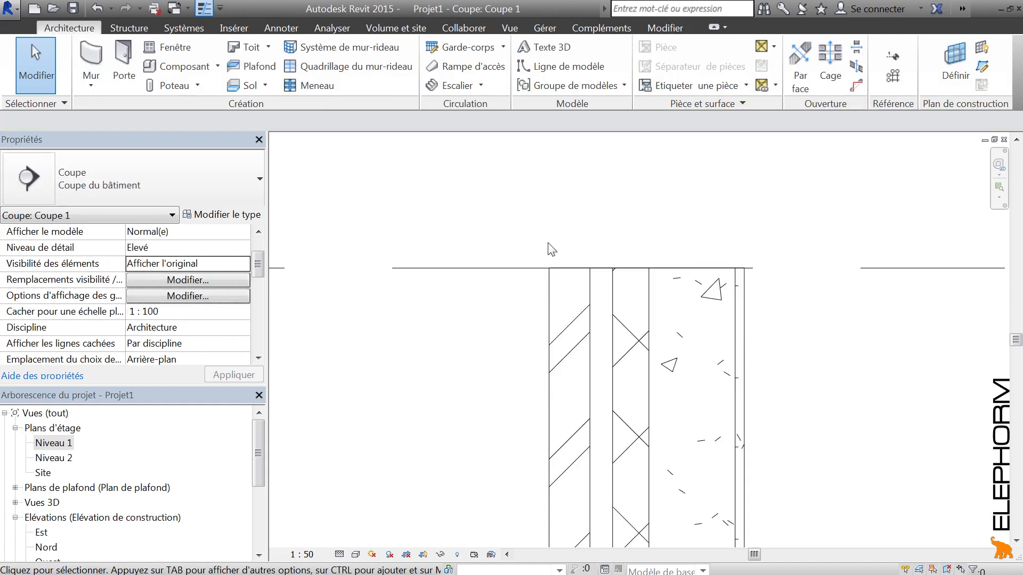
{"action": "left_click", "coordinate": [597, 290]}
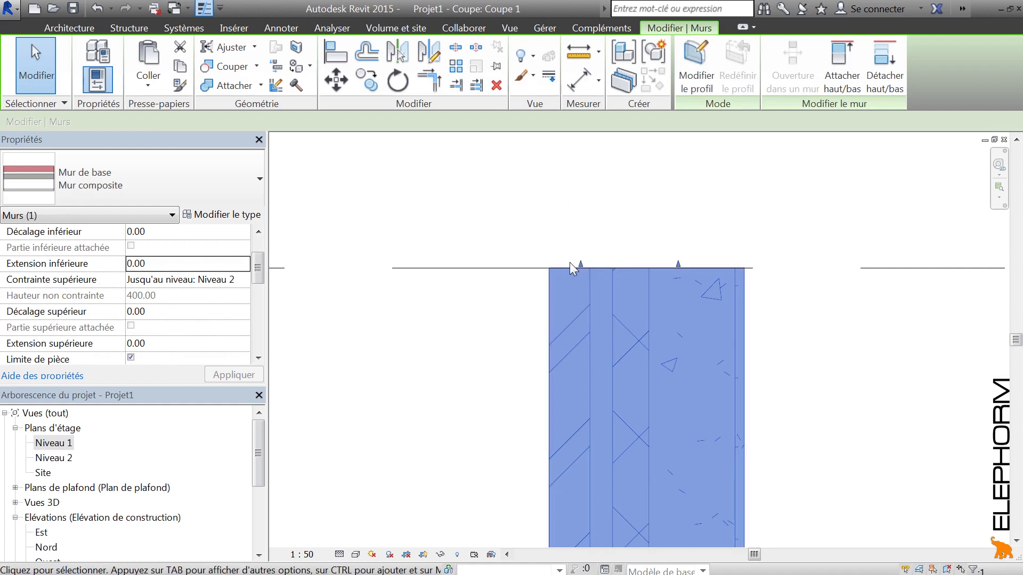
{"action": "scroll", "coordinate": [759, 310], "scroll_direction": "down", "scroll_amount": 5}
{"action": "middle_click_drag", "start_coordinate": [765, 446], "coordinate": [640, 221]}
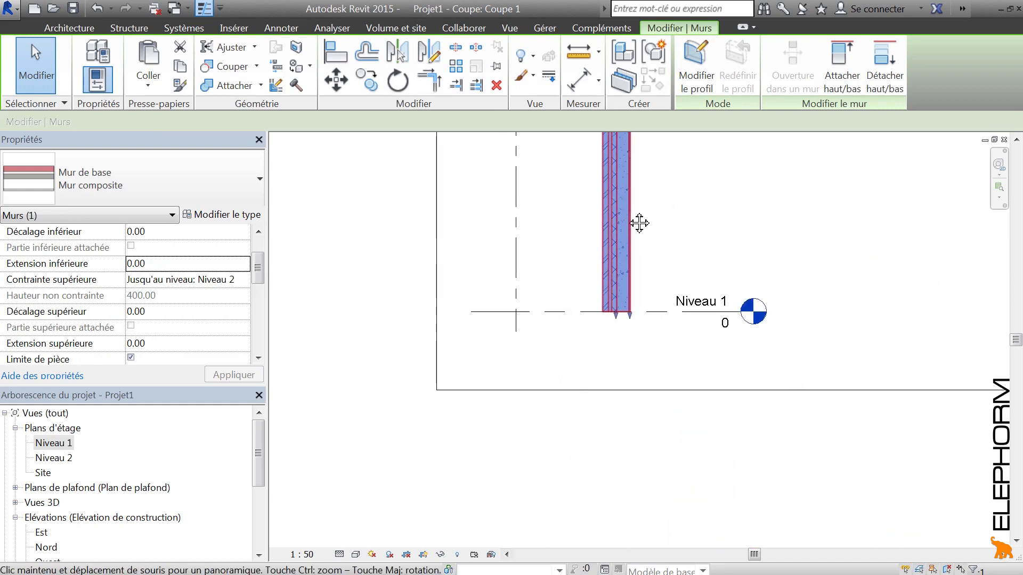
{"action": "scroll", "coordinate": [628, 330], "scroll_direction": "up", "scroll_amount": 2}
{"action": "scroll", "coordinate": [497, 268], "scroll_direction": "up", "scroll_amount": 2}
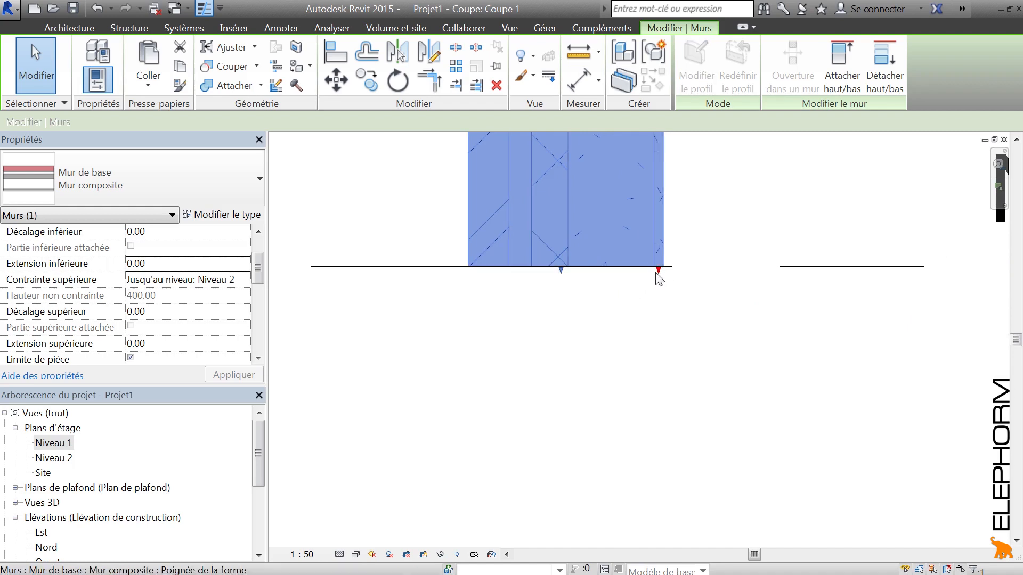
{"action": "middle_click_drag", "start_coordinate": [695, 242], "coordinate": [663, 394]}
{"action": "left_click_drag", "start_coordinate": [626, 423], "coordinate": [658, 265]}
{"action": "left_click", "coordinate": [701, 347]}
Lower the top of the wall's unlocked exterior layers by about 32.47 below Niveau 2
{"action": "scroll", "coordinate": [692, 282], "scroll_direction": "down", "scroll_amount": 8}
{"action": "middle_click_drag", "start_coordinate": [693, 237], "coordinate": [637, 171]}
{"action": "left_click", "coordinate": [612, 337]}
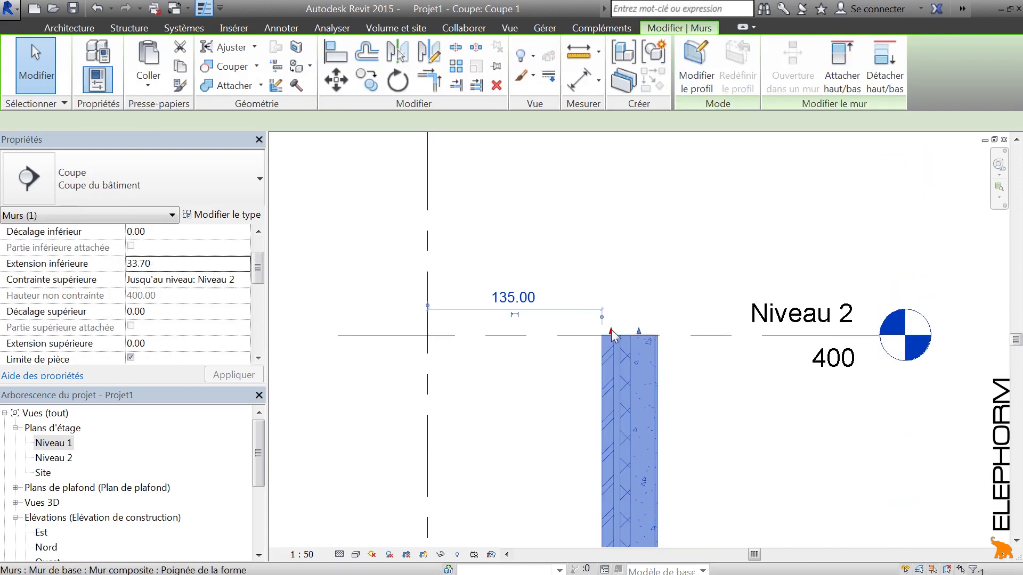
{"action": "left_click_drag", "start_coordinate": [613, 336], "coordinate": [606, 377]}
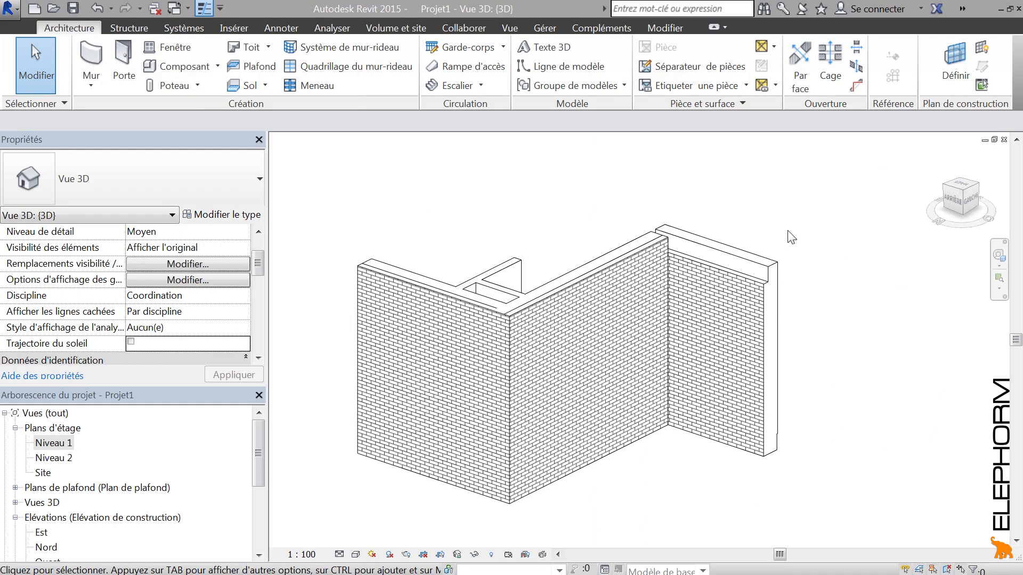
Open the 3D view and examine the offset layers at the modified wall's top and base
{"action": "left_click", "coordinate": [774, 270]}
{"action": "scroll", "coordinate": [785, 449], "scroll_direction": "up", "scroll_amount": 5}
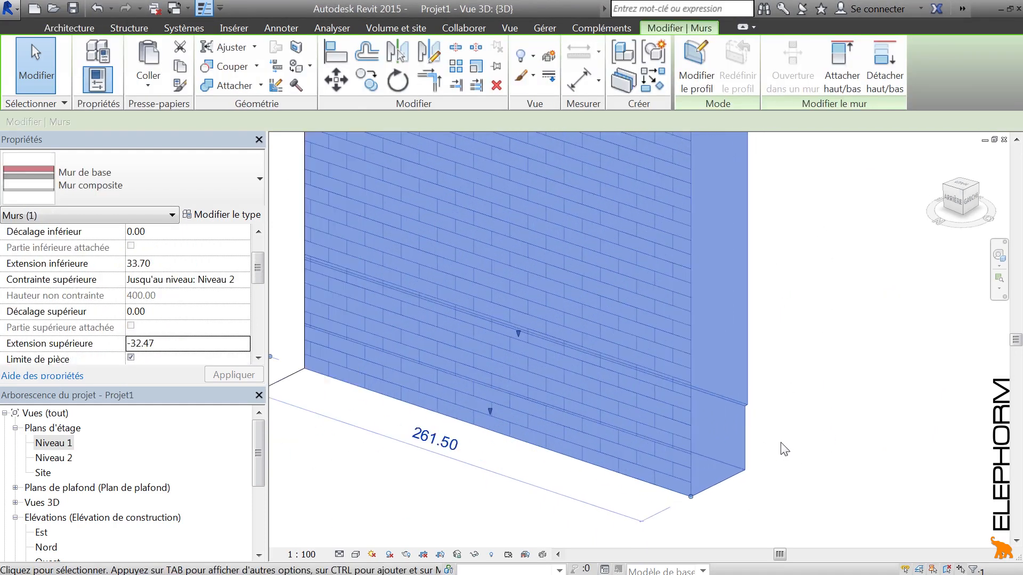
{"action": "scroll", "coordinate": [767, 417], "scroll_direction": "down", "scroll_amount": 5}
{"action": "left_click", "coordinate": [735, 265]}
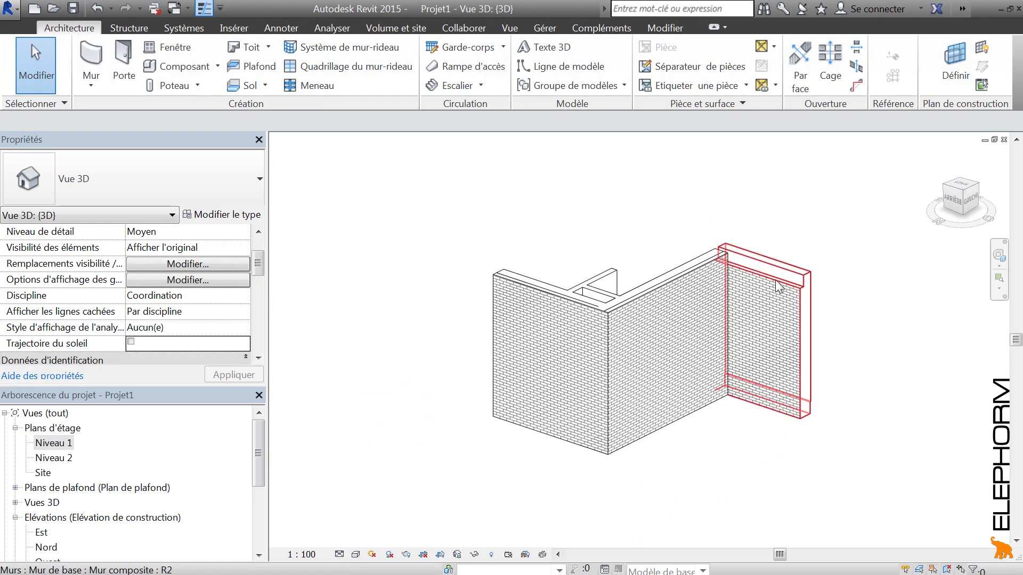
Select the three Mur composite walls in the 3D view and set their Extension supérieure to -30
{"action": "left_click", "coordinate": [777, 285]}
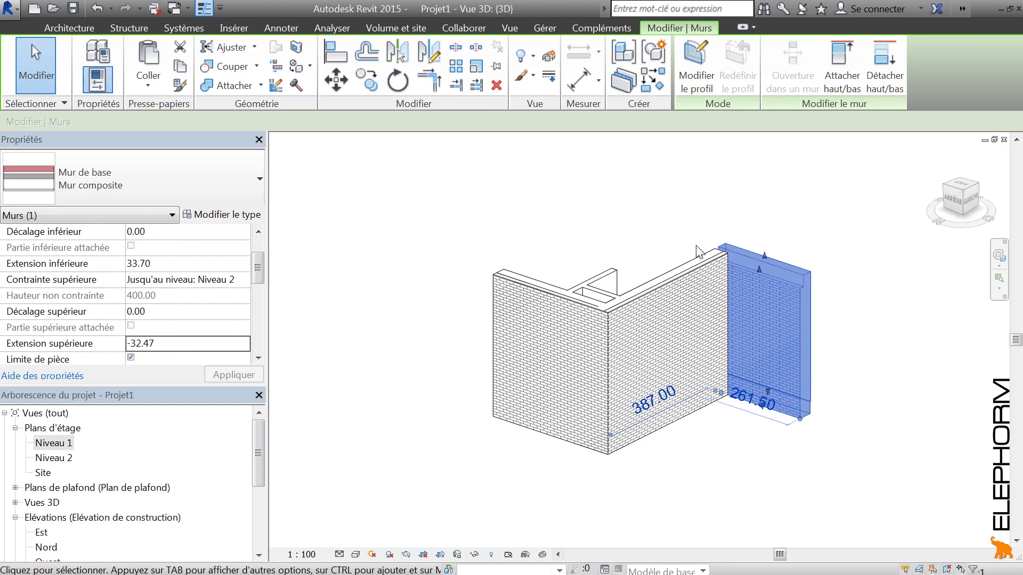
{"action": "left_click", "coordinate": [698, 263], "text": "ctrl"}
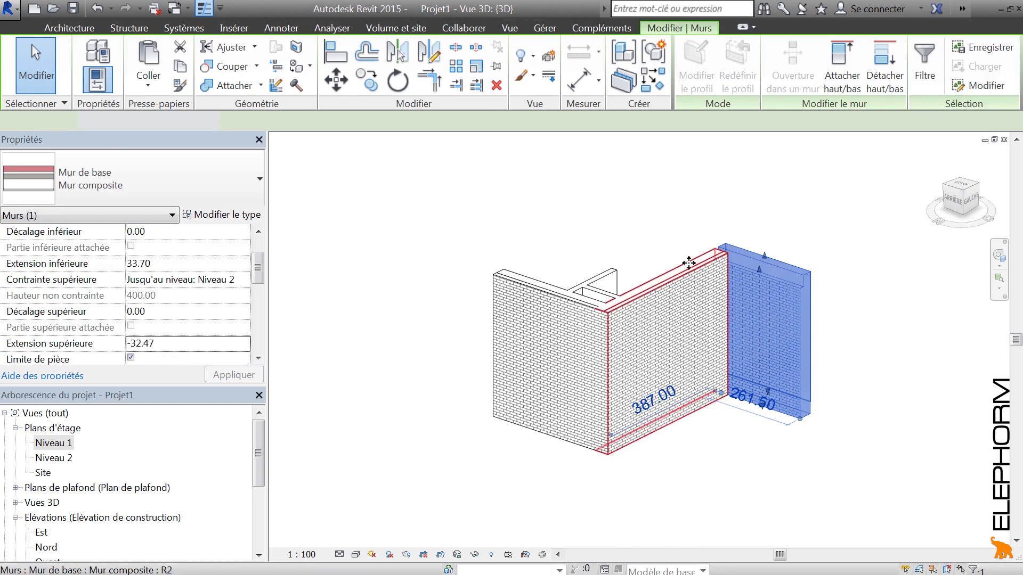
{"action": "left_click", "coordinate": [514, 285], "text": "ctrl"}
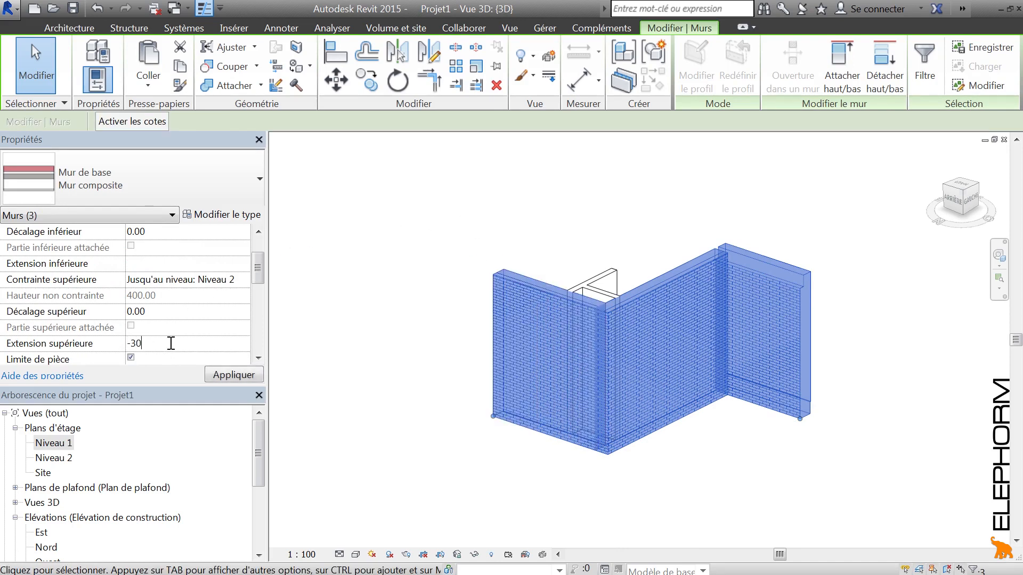
{"action": "left_click", "coordinate": [354, 327]}
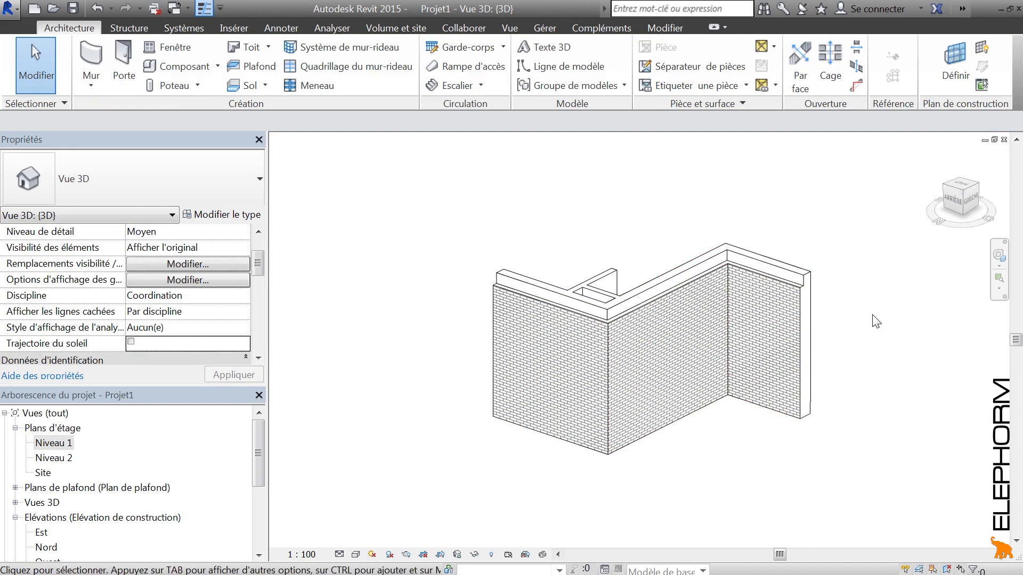
View the walls from the interior side and set the Extension inférieure of all three Mur composite walls to -20
{"action": "middle_click_drag", "start_coordinate": [673, 334], "coordinate": [822, 309], "text": "shift"}
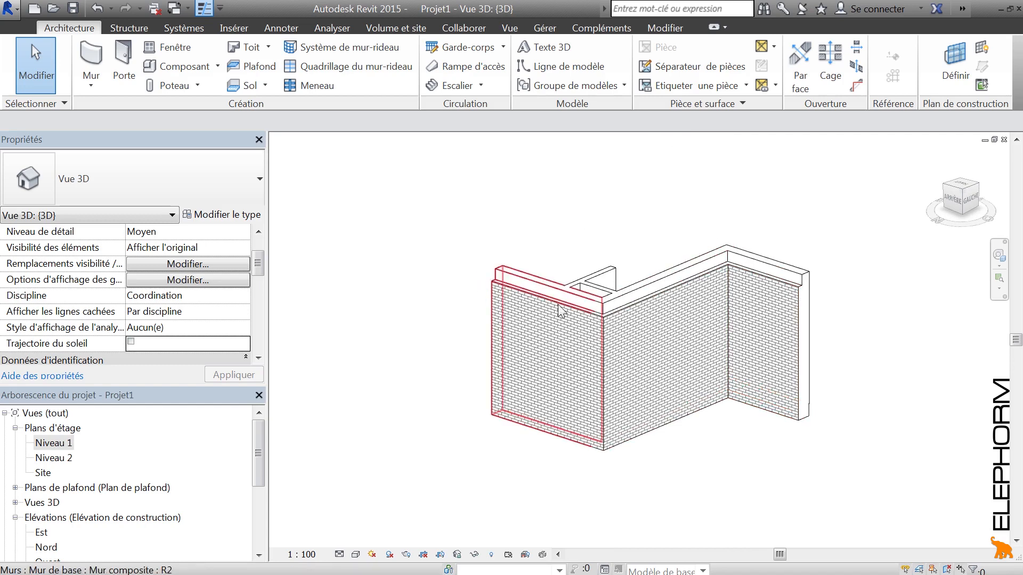
{"action": "middle_click_drag", "start_coordinate": [873, 415], "coordinate": [494, 405], "text": "shift"}
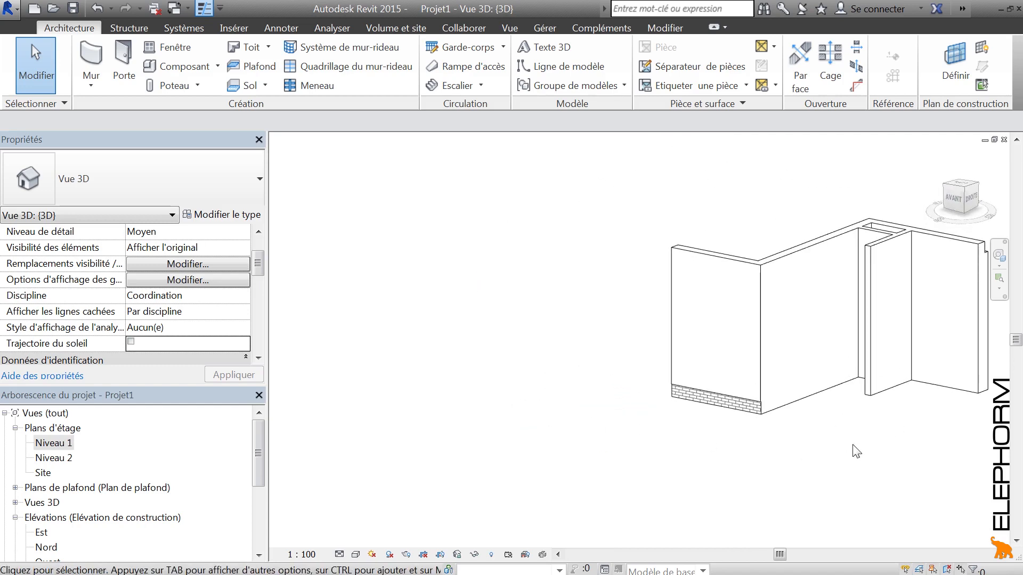
{"action": "middle_click_drag", "start_coordinate": [864, 454], "coordinate": [728, 479]}
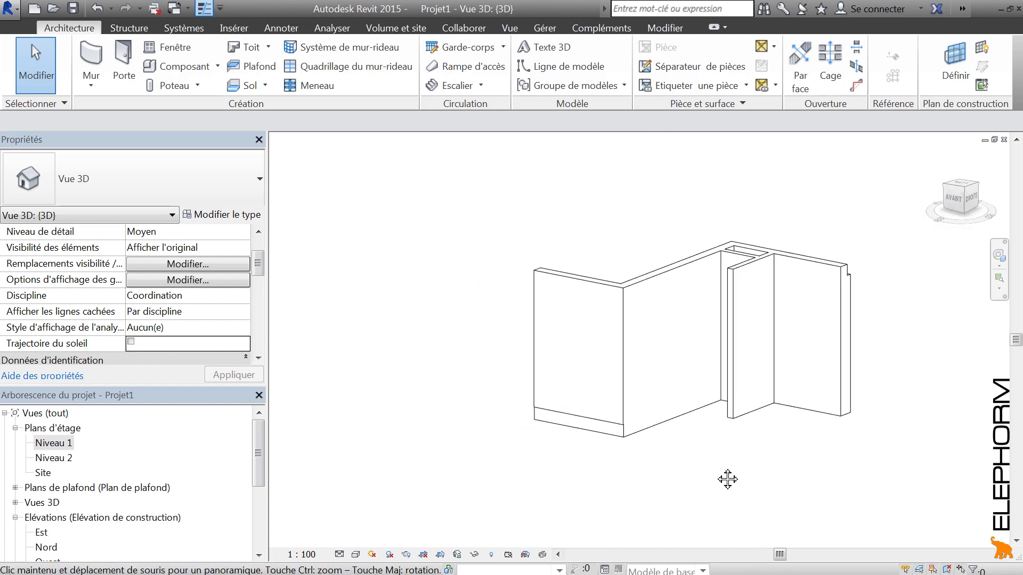
{"action": "left_click", "coordinate": [584, 439]}
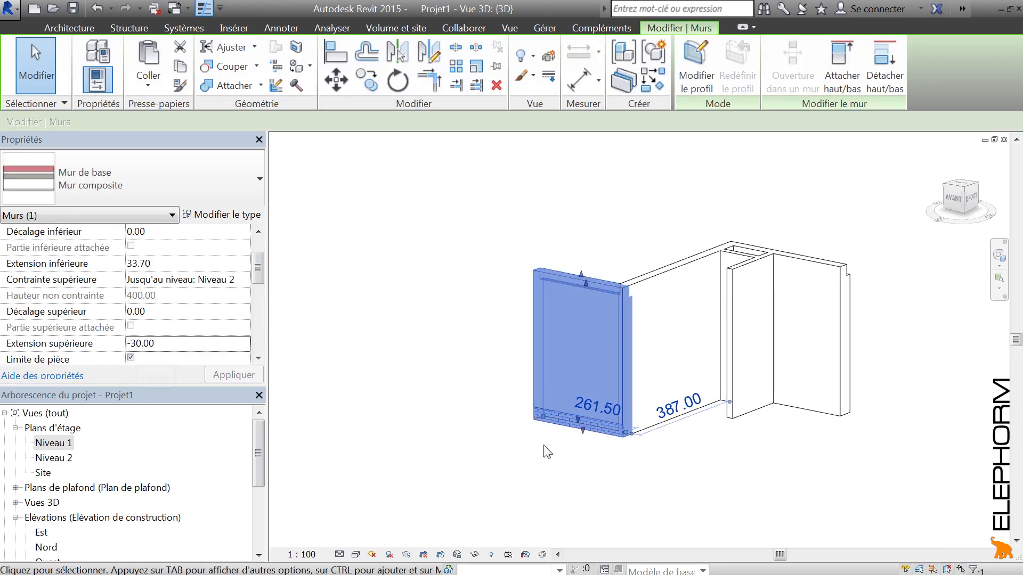
{"action": "scroll", "coordinate": [258, 277], "scroll_direction": "up", "scroll_amount": 1}
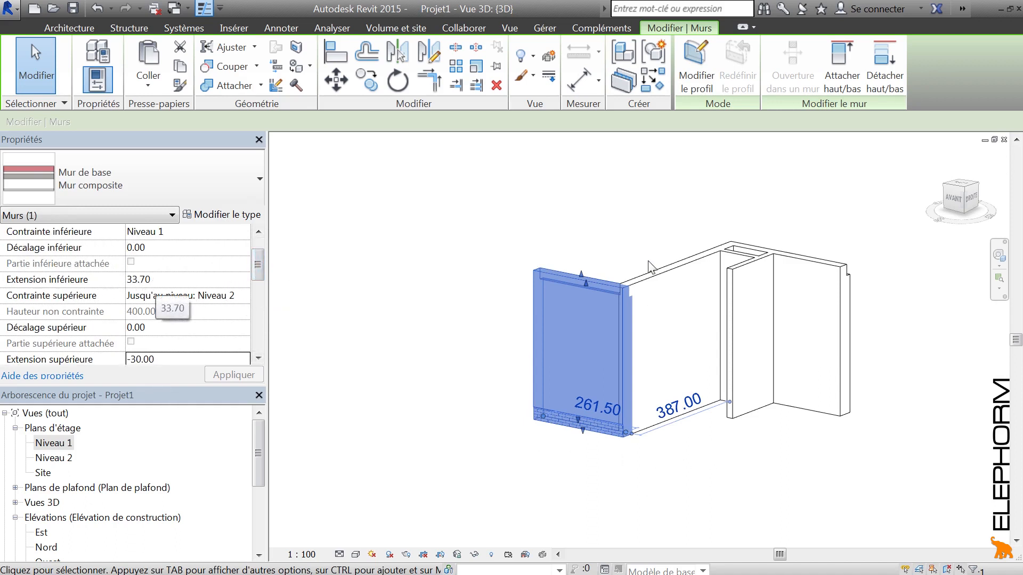
{"action": "left_click", "coordinate": [659, 282], "text": "ctrl"}
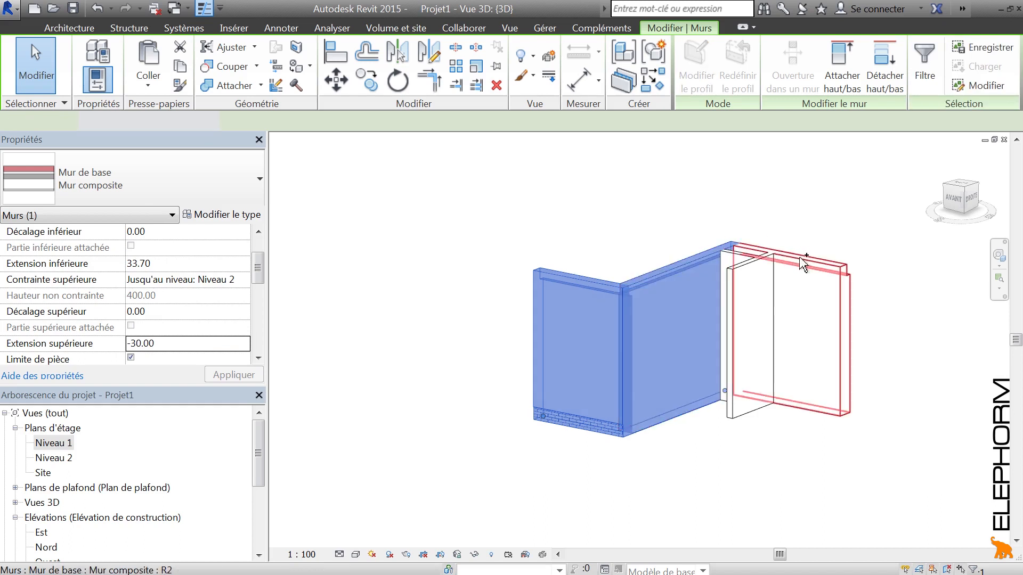
{"action": "left_click", "coordinate": [803, 265], "text": "ctrl"}
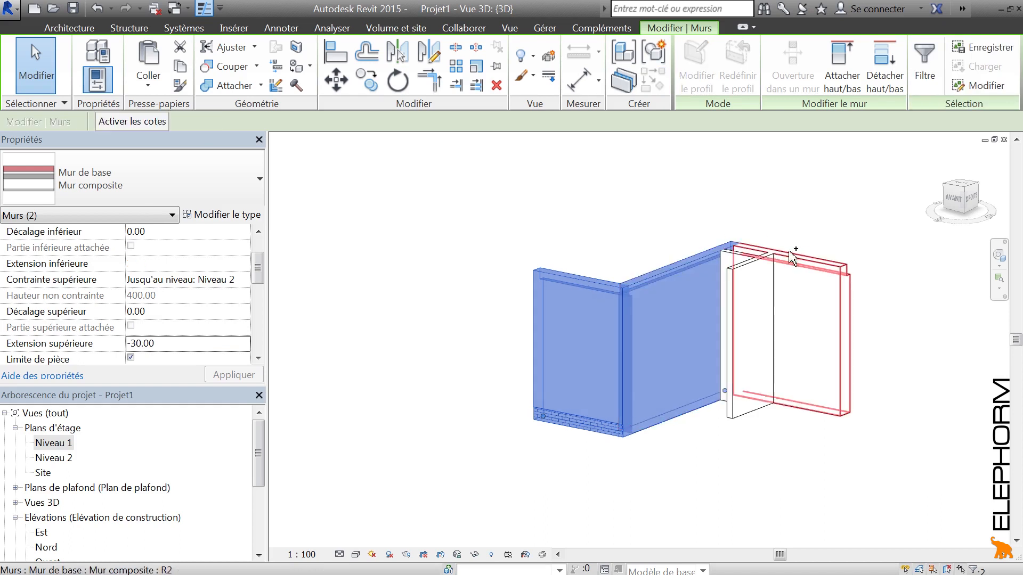
{"action": "left_click", "coordinate": [173, 264]}
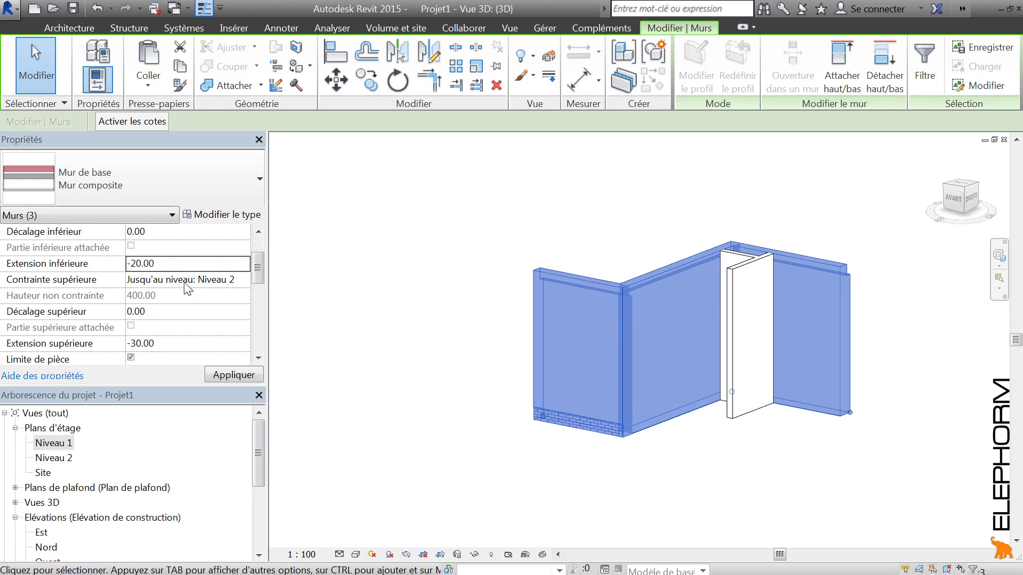
{"action": "left_click", "coordinate": [463, 442]}
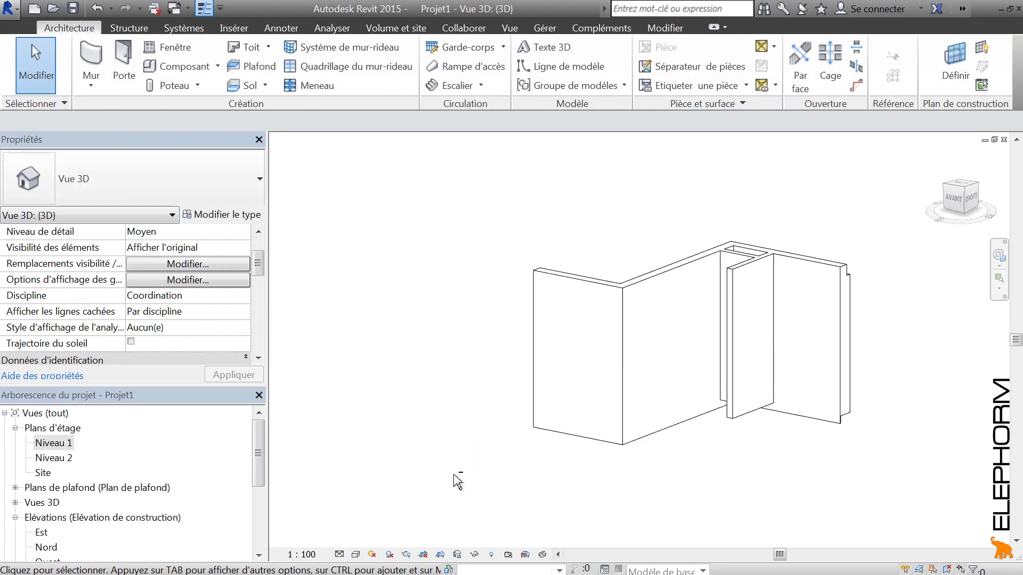
Reselect the three Mur composite walls from below and change their Extension inférieure to a positive value
{"action": "middle_click_drag", "start_coordinate": [456, 474], "coordinate": [538, 418], "text": "shift"}
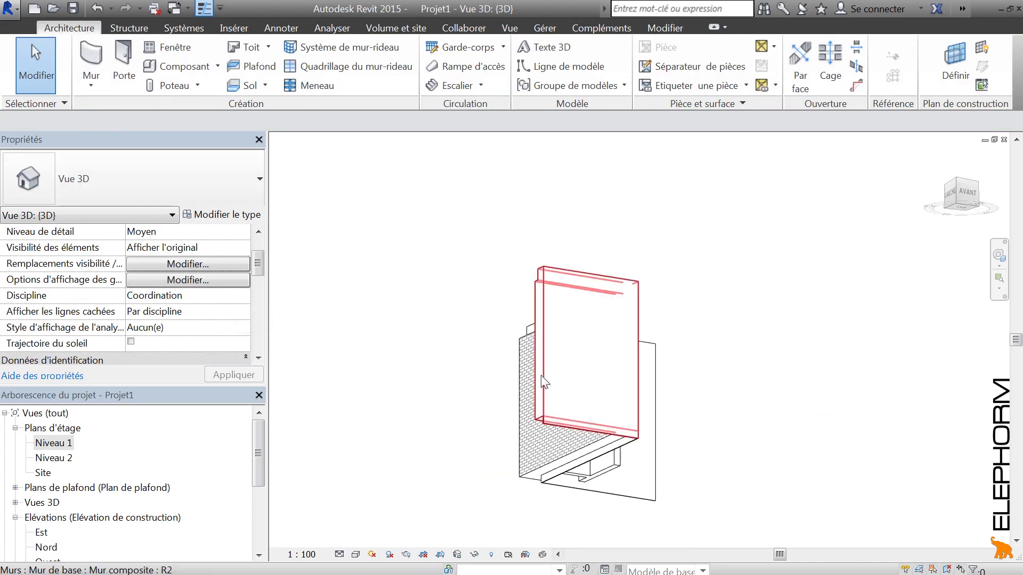
{"action": "left_click", "coordinate": [528, 481]}
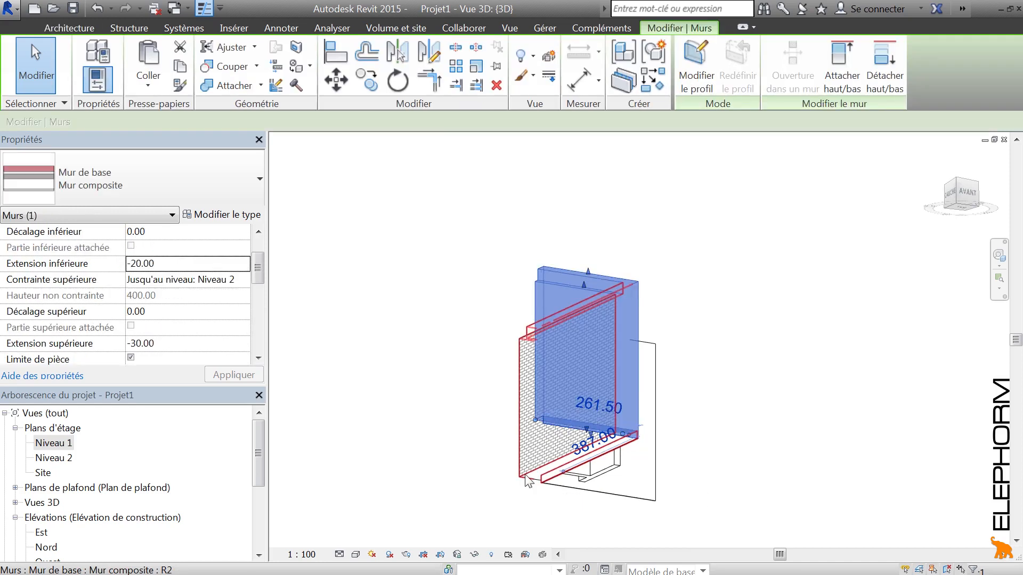
{"action": "left_click", "coordinate": [639, 497]}
{"action": "left_click", "coordinate": [544, 407], "text": "ctrl"}
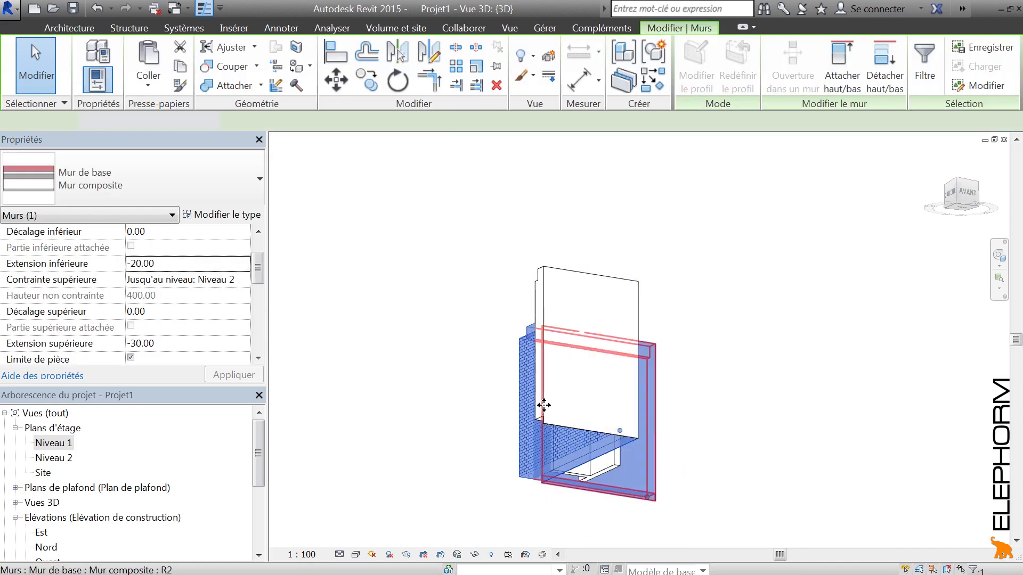
{"action": "left_click", "coordinate": [546, 309], "text": "ctrl"}
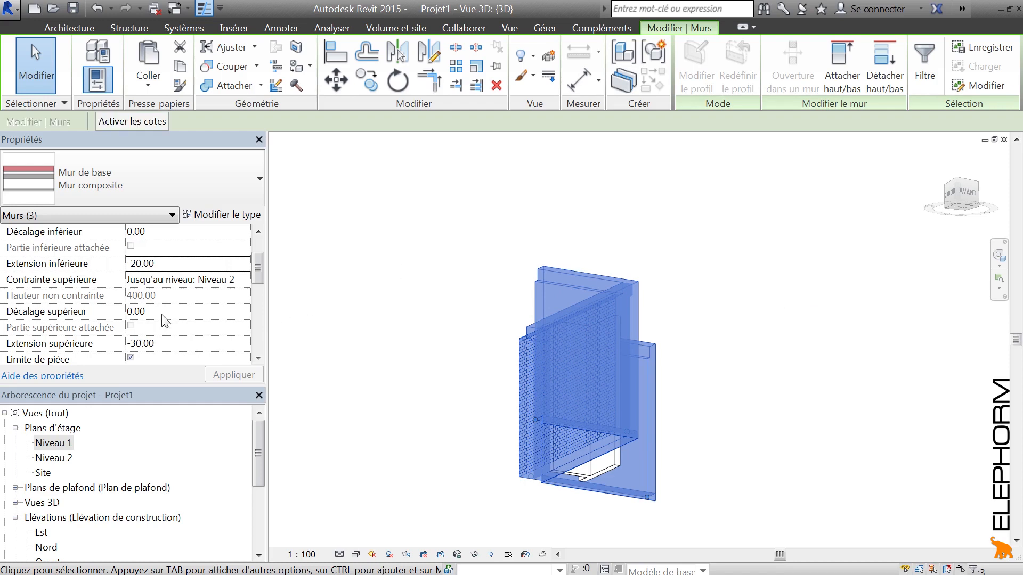
{"action": "left_click", "coordinate": [221, 262]}
{"action": "type", "text": "2"}
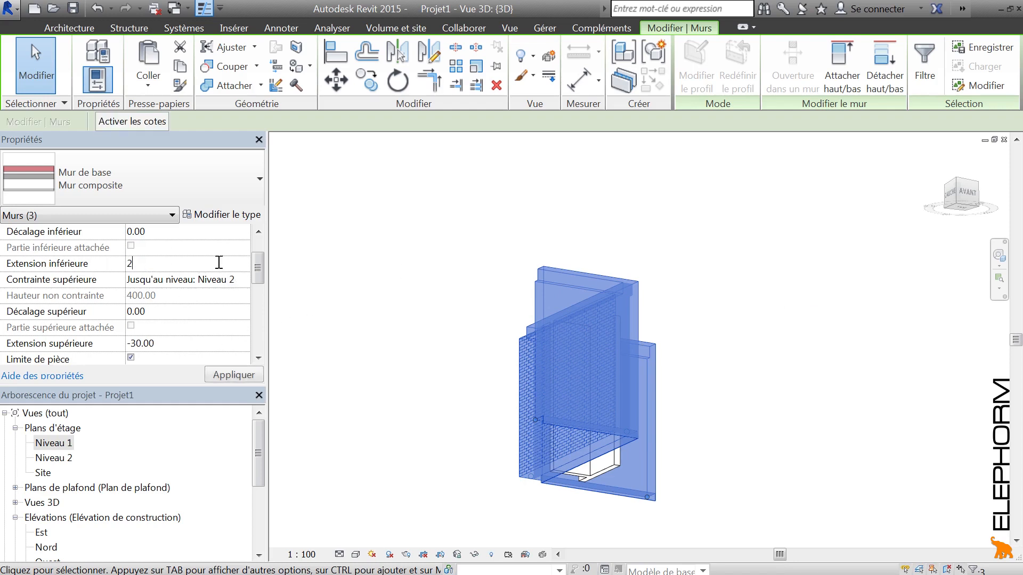
{"action": "left_click", "coordinate": [521, 296]}
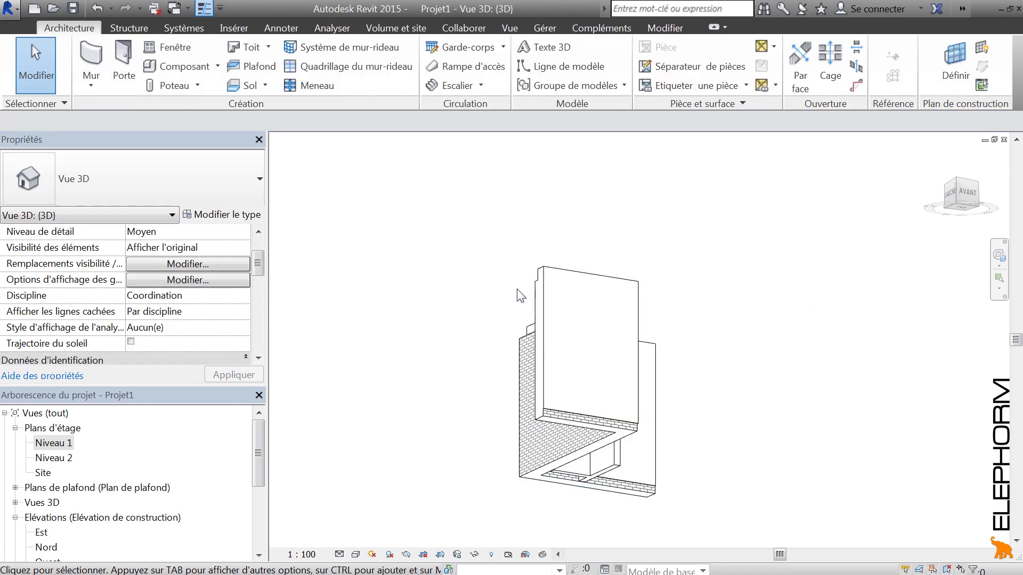